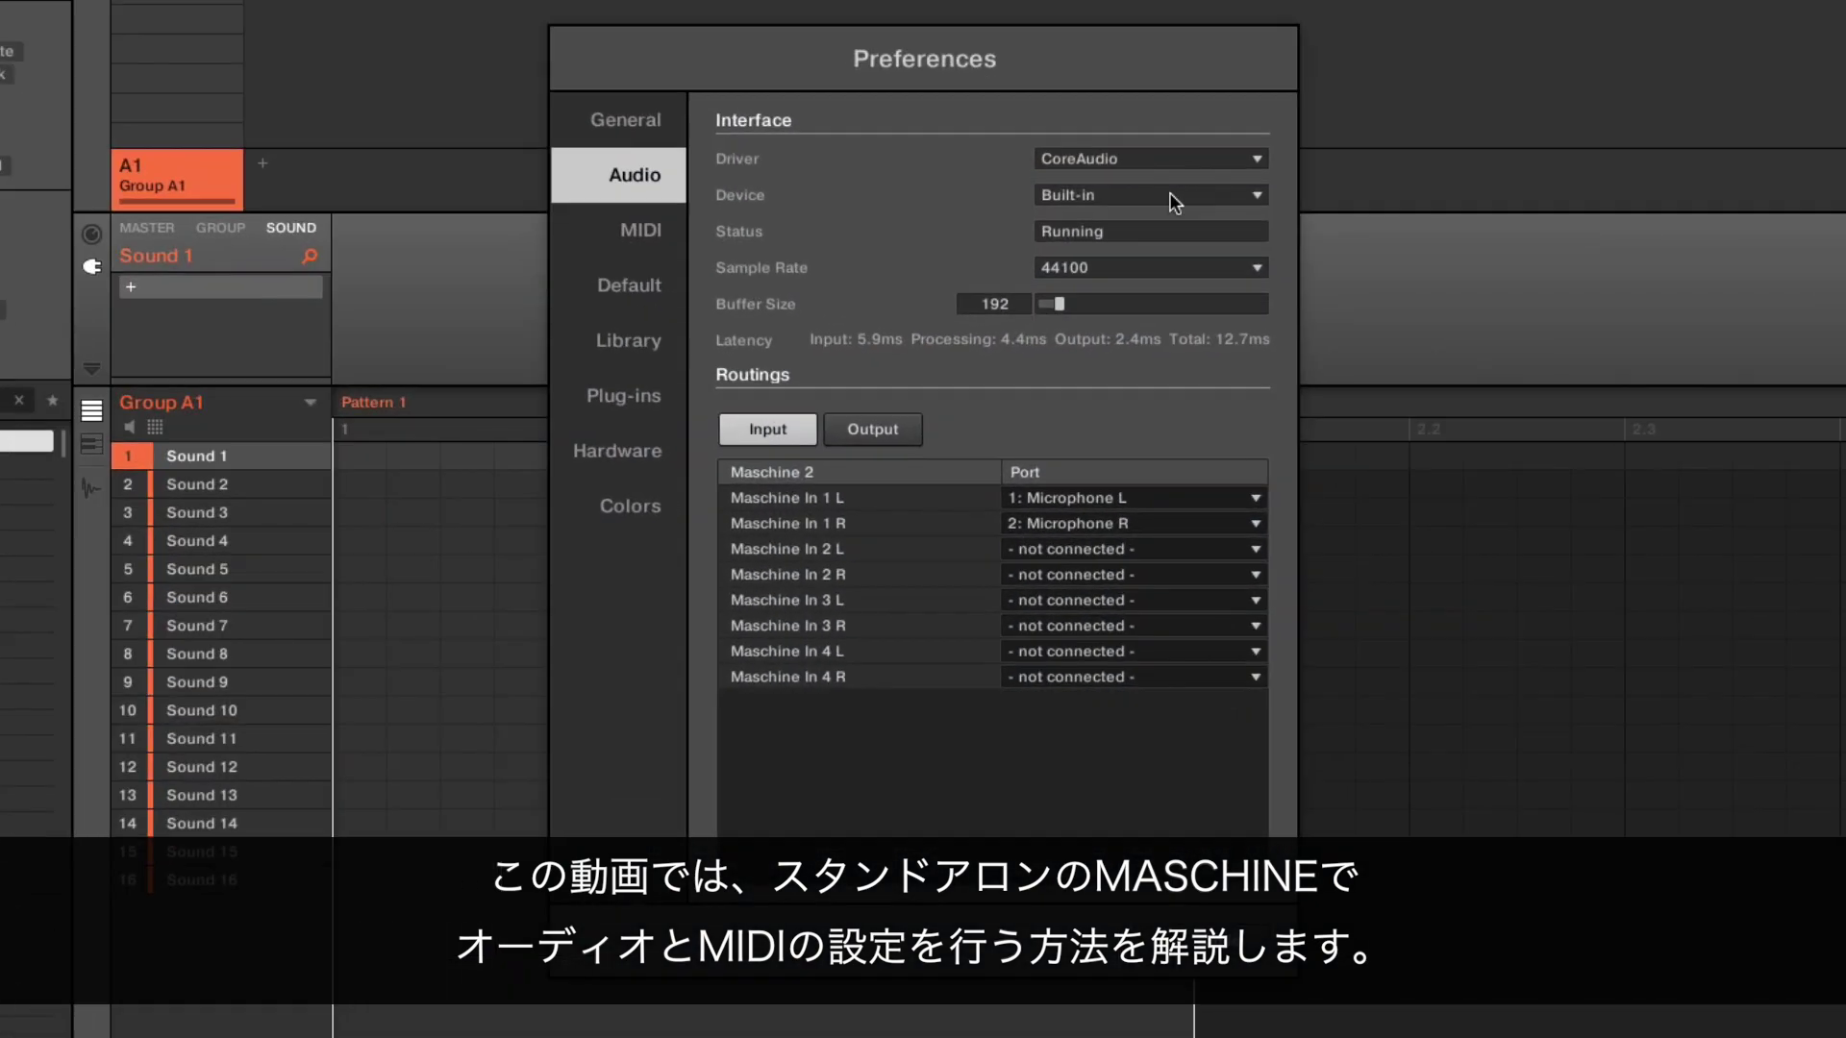
Show the Audio page's Sample Rate options: 44100, 48000, 88200 and 96000
left_click(1242, 269)
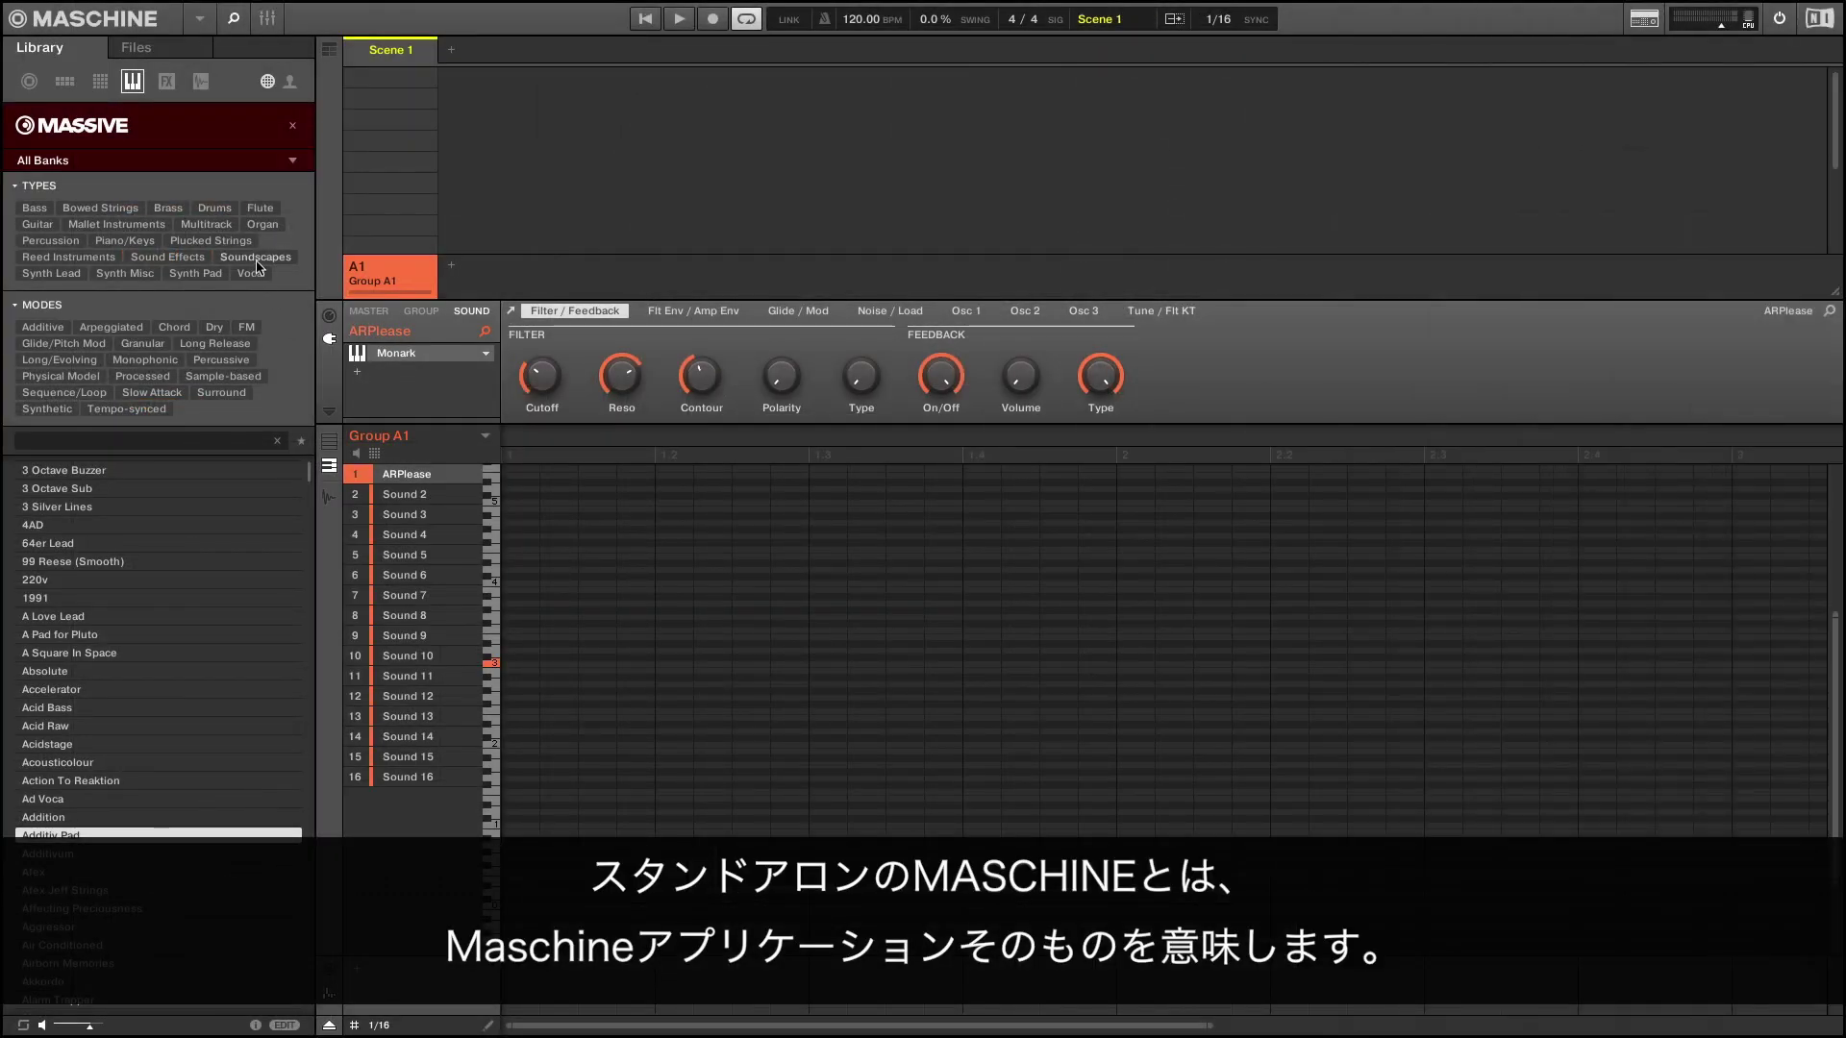
Filter Massive presets to Soundscapes, then Monark presets to Sound Effects, and return to the overview
left_click(256, 257)
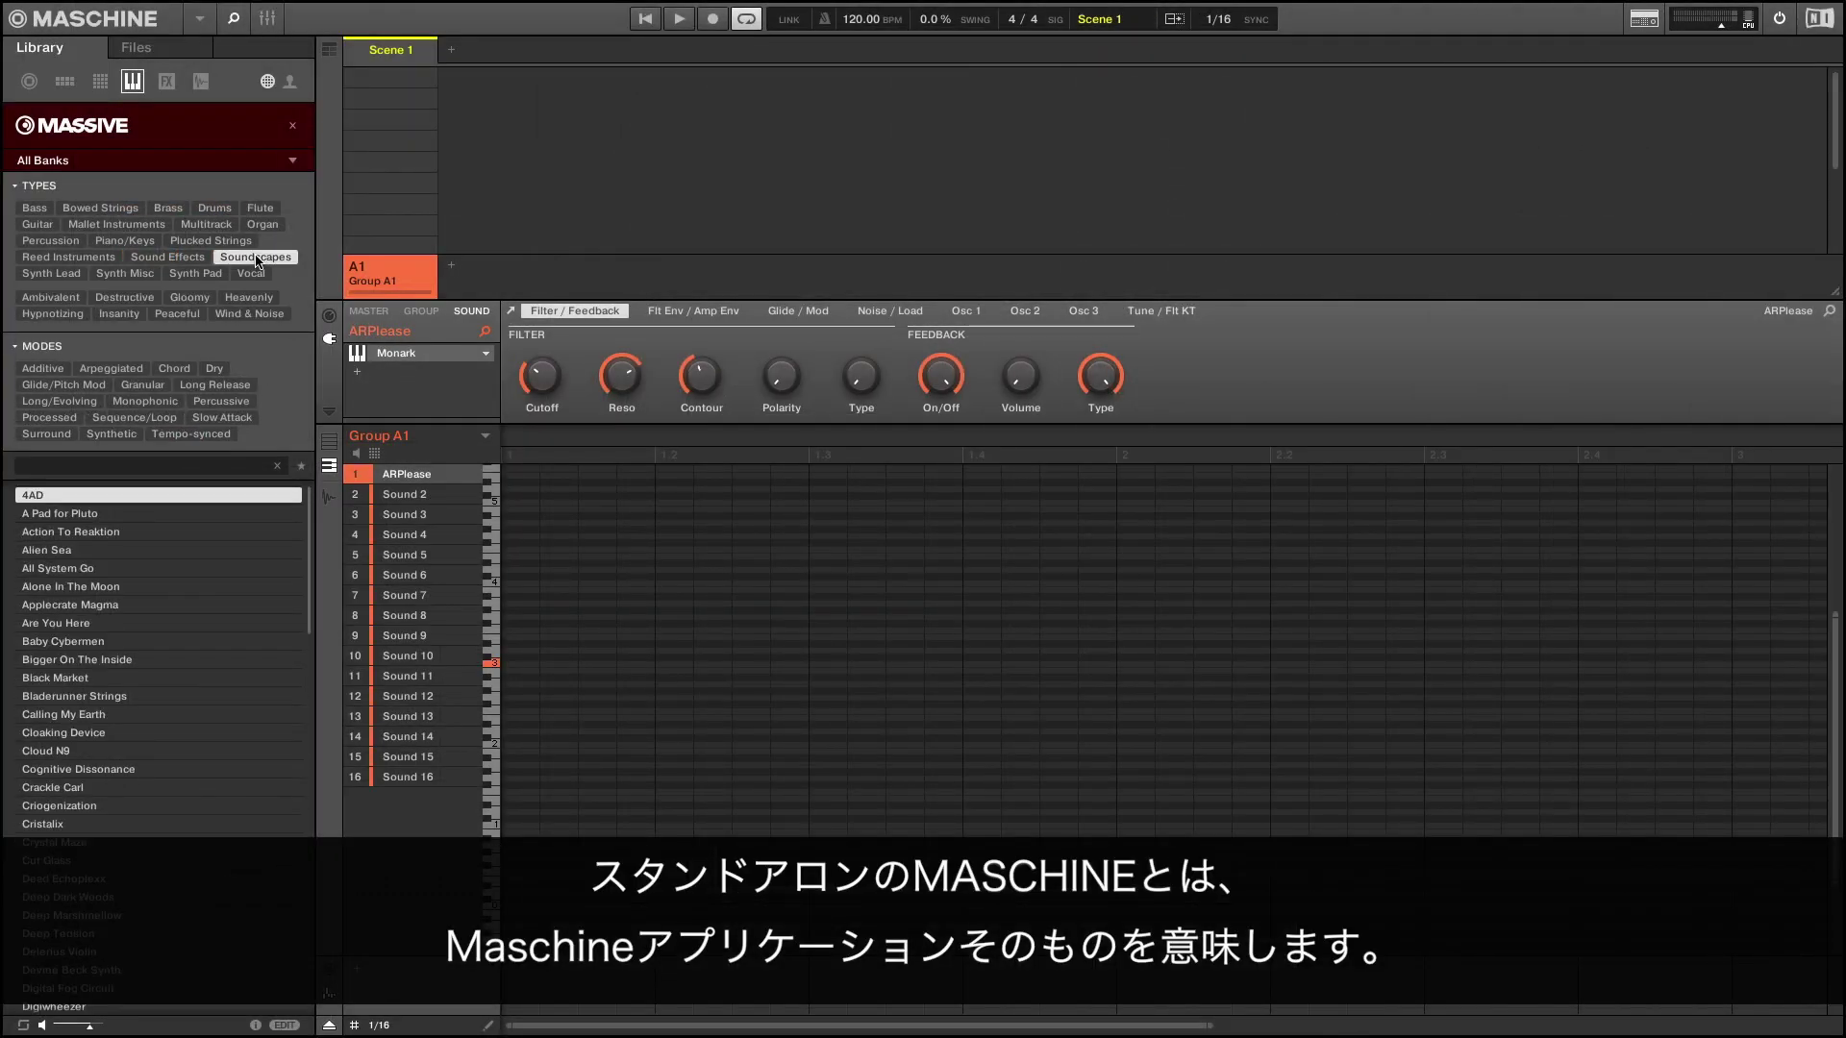
left_click(228, 140)
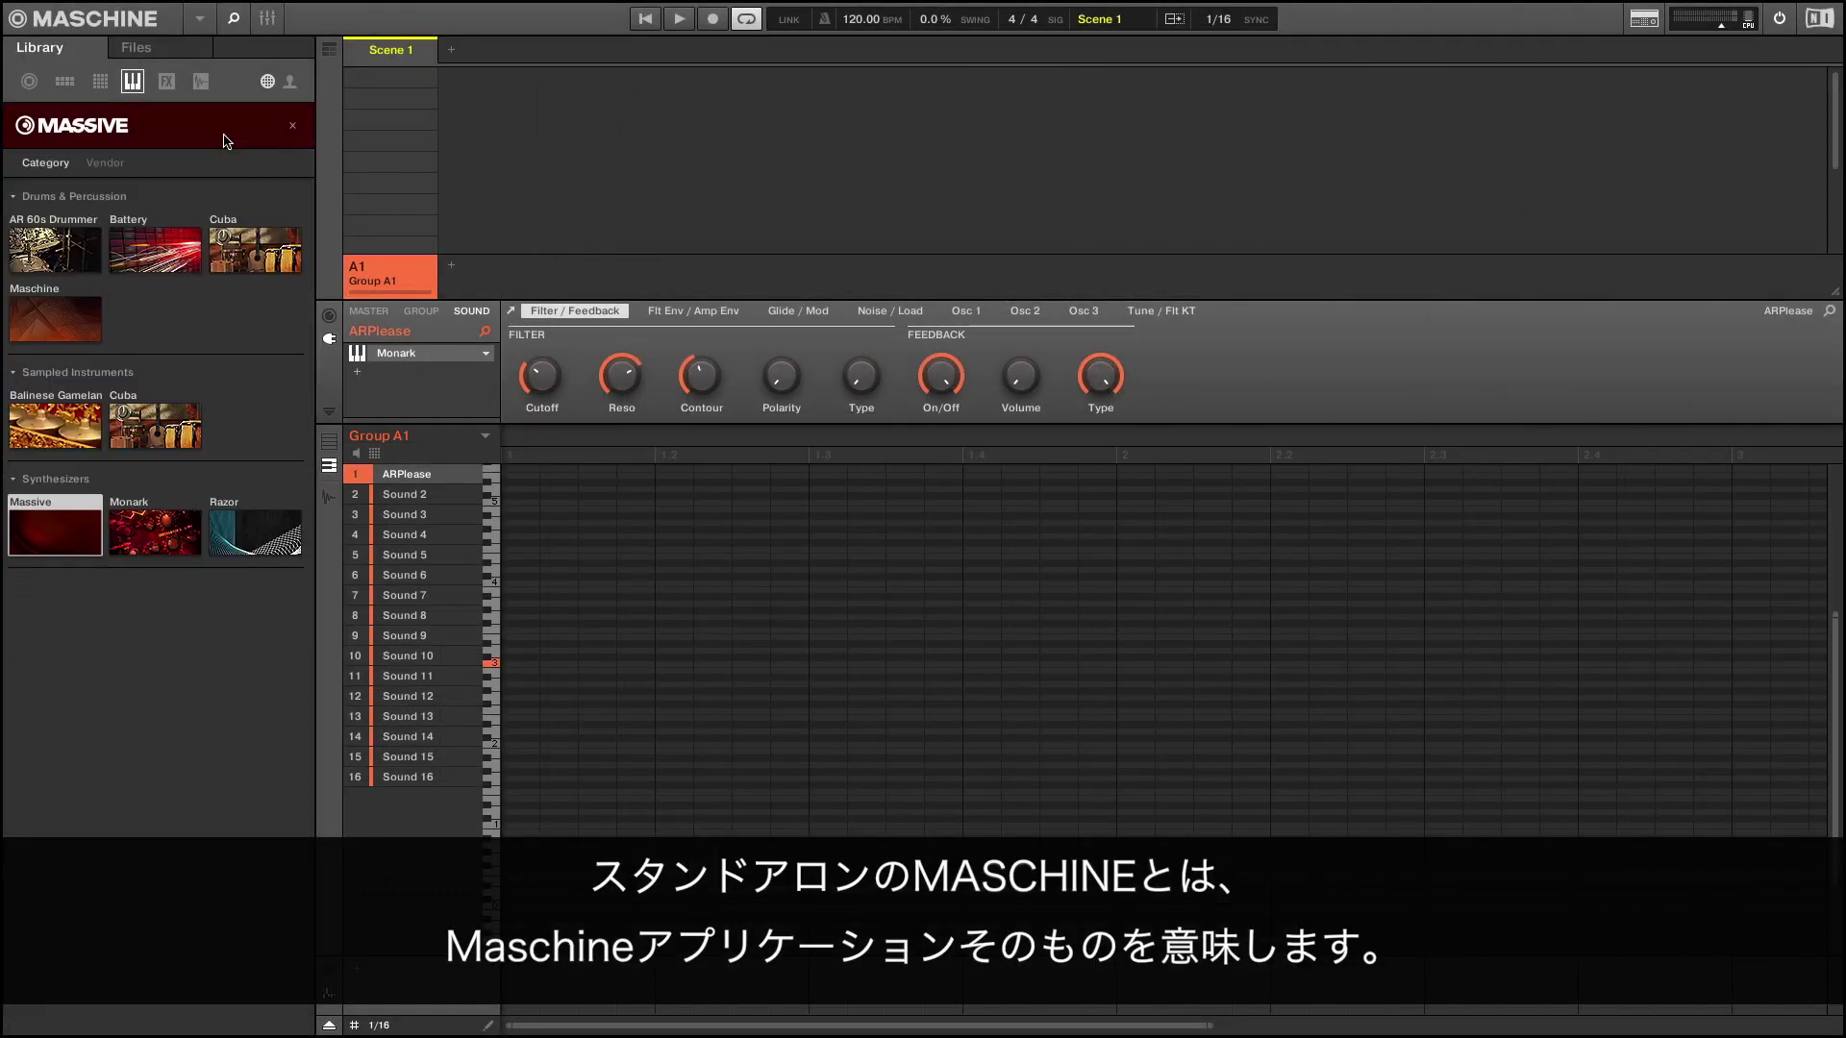
left_click(161, 528)
left_click(156, 230)
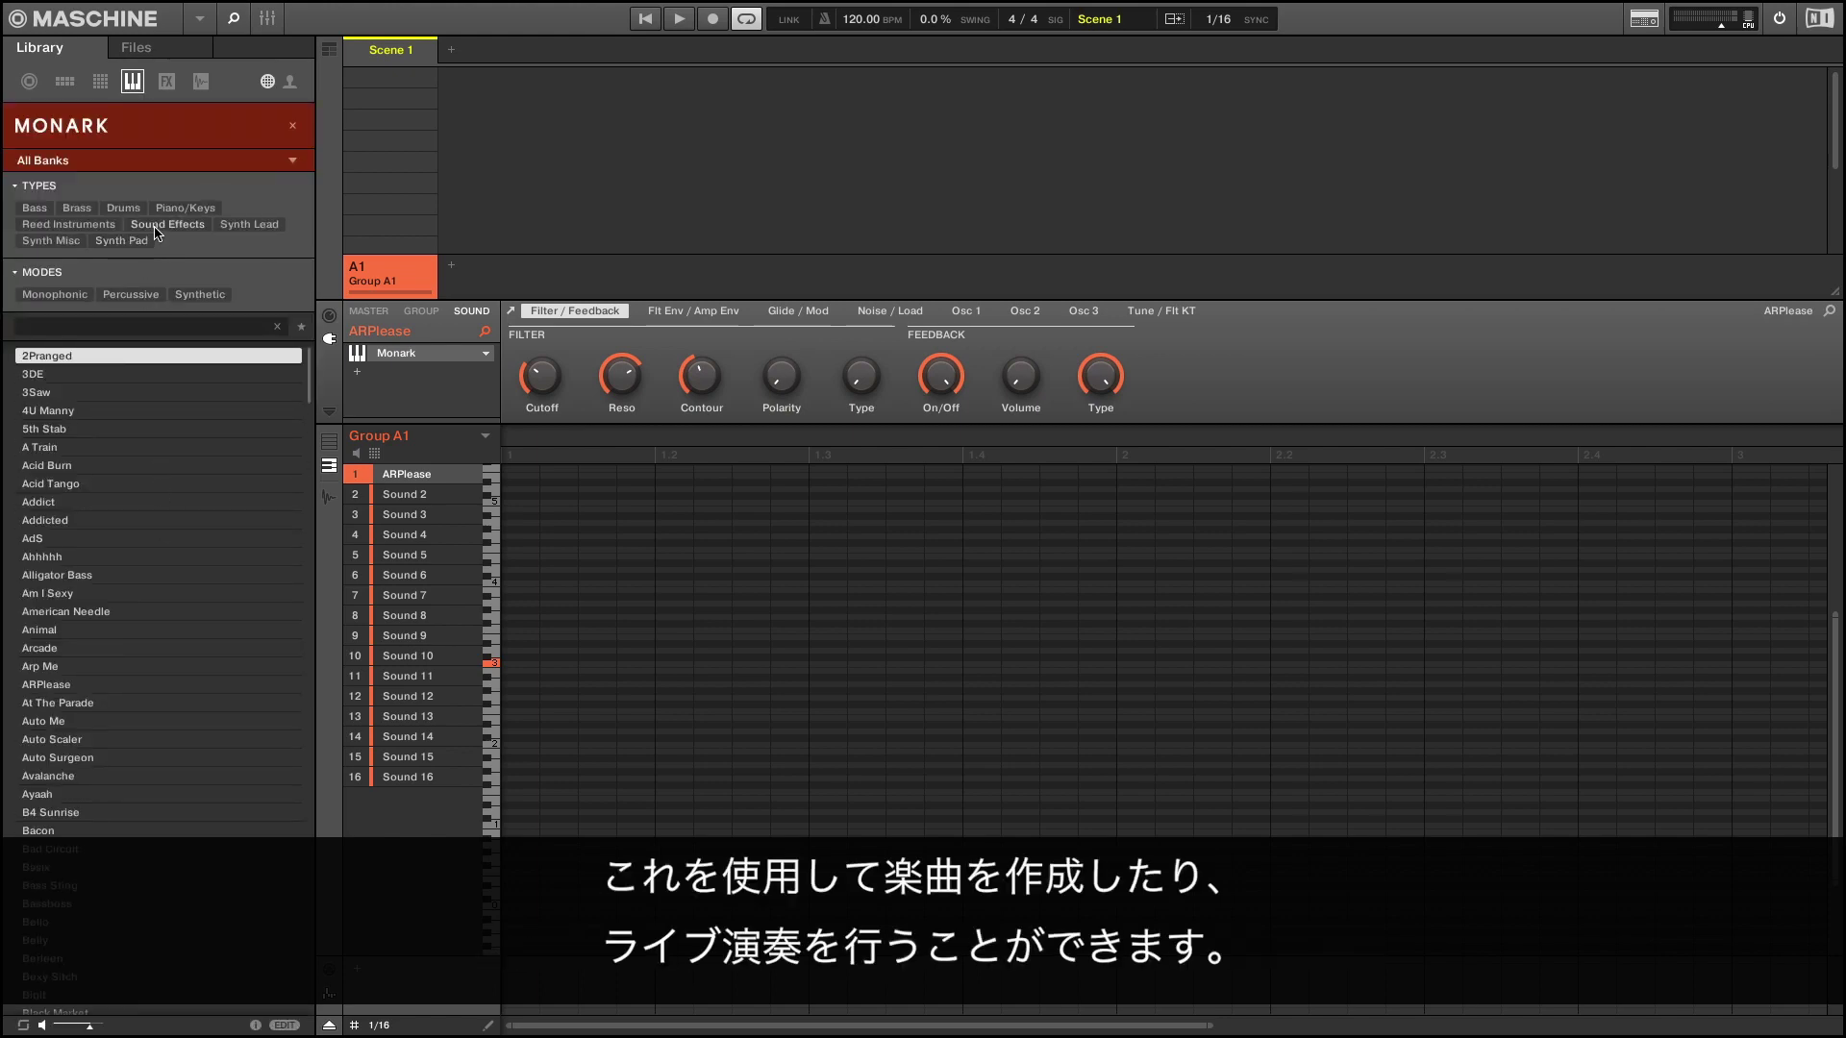
left_click(199, 135)
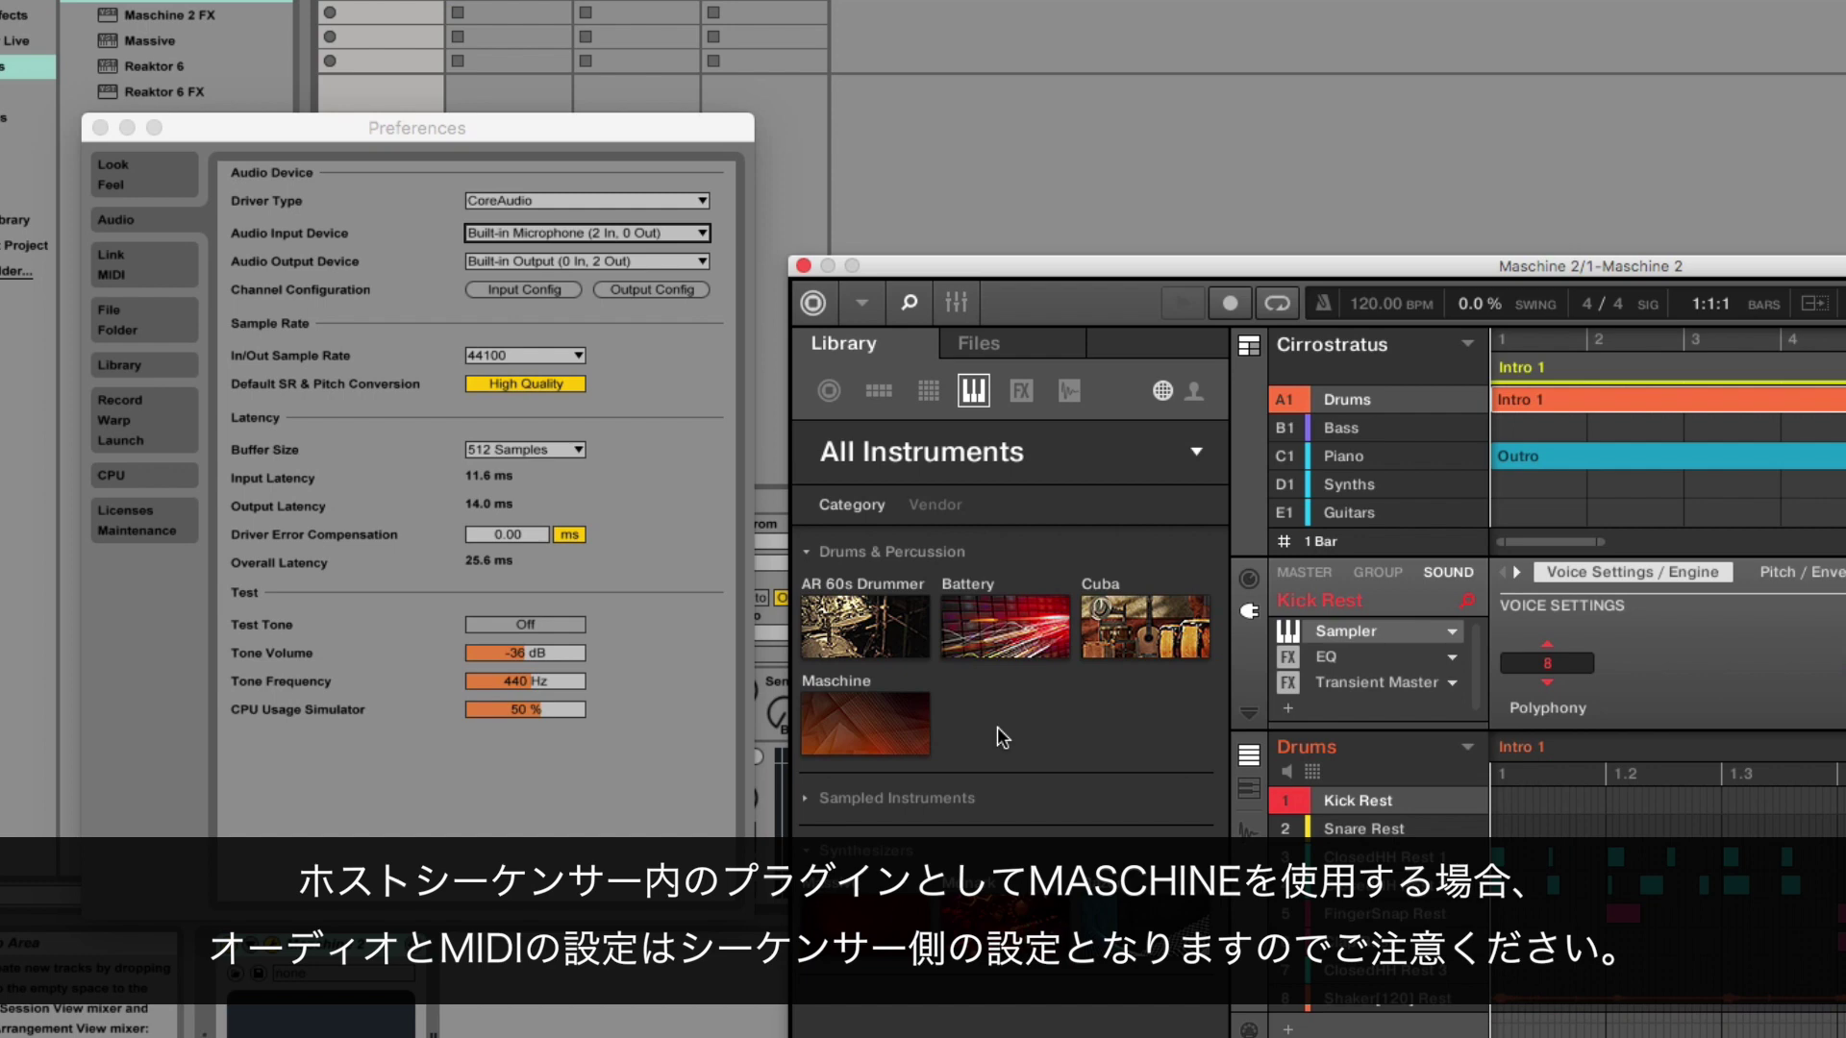
Bring Ableton Live's Audio preferences window to the front
left_click(635, 527)
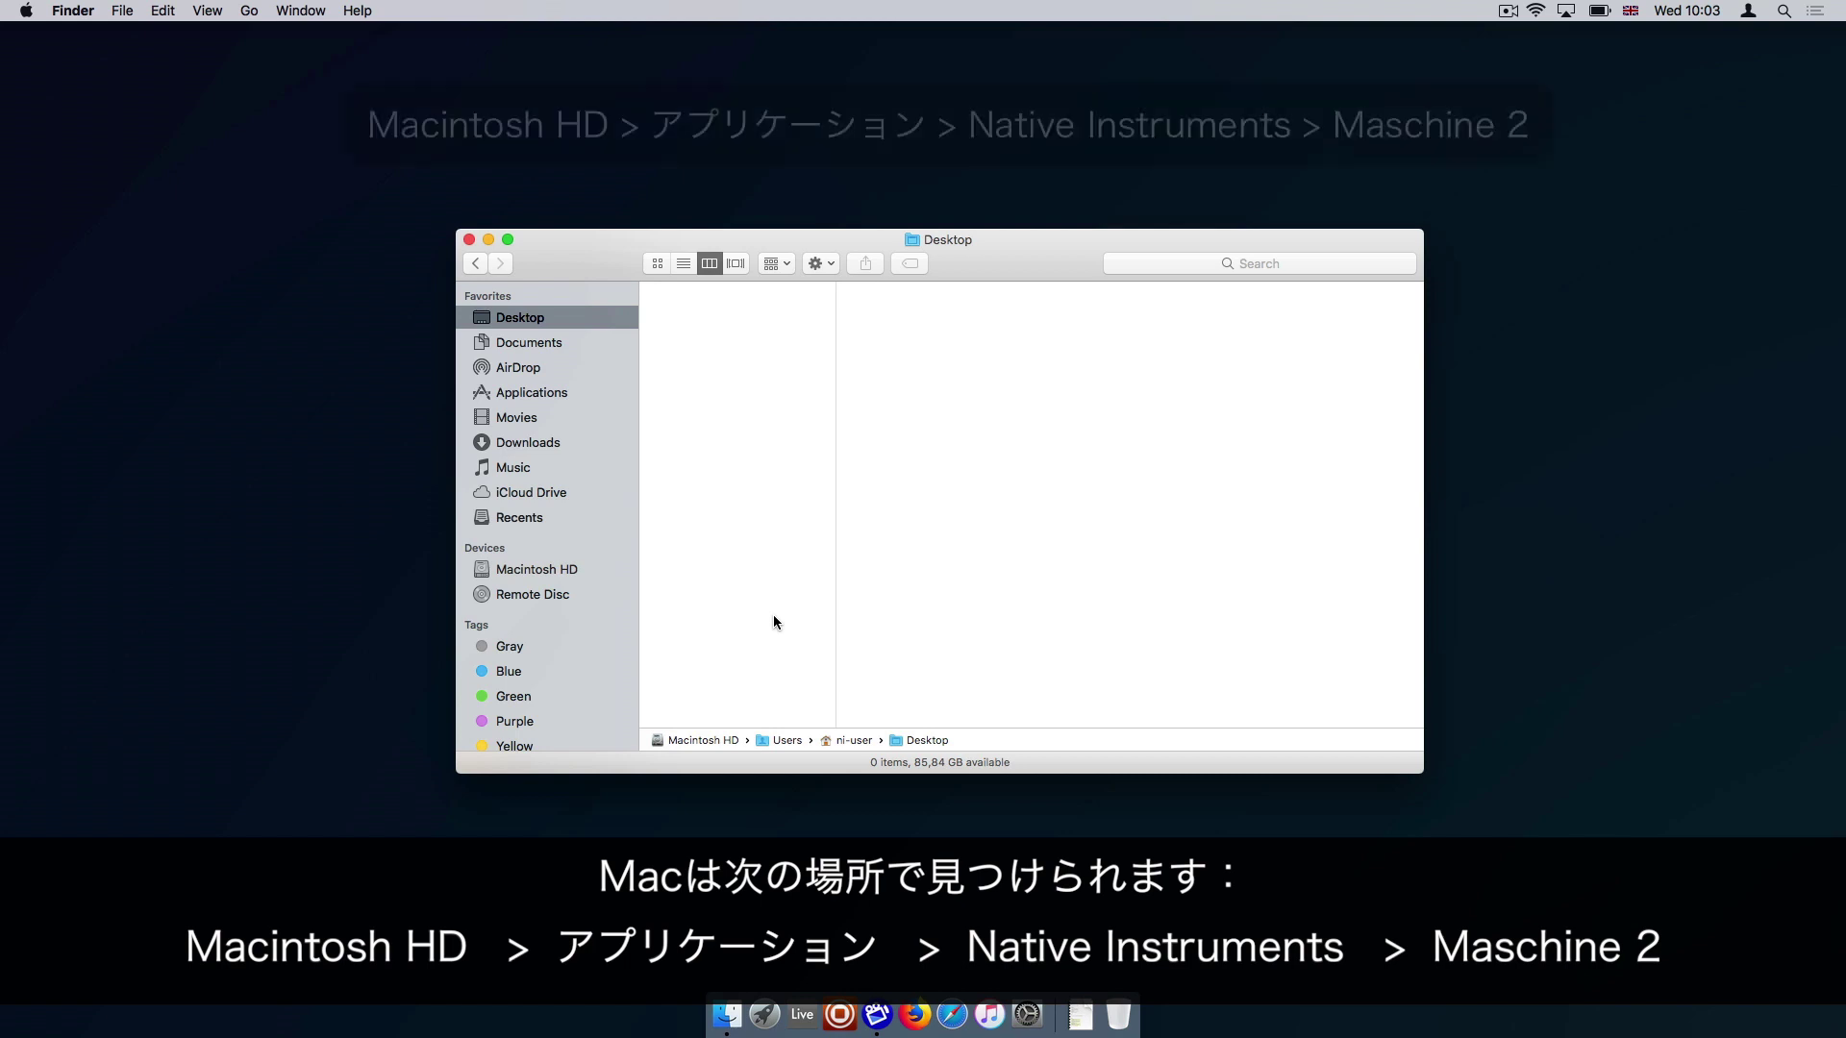
Browse Macintosh HD > Applications > Native Instruments > Maschine 2 in Finder
left_click(587, 570)
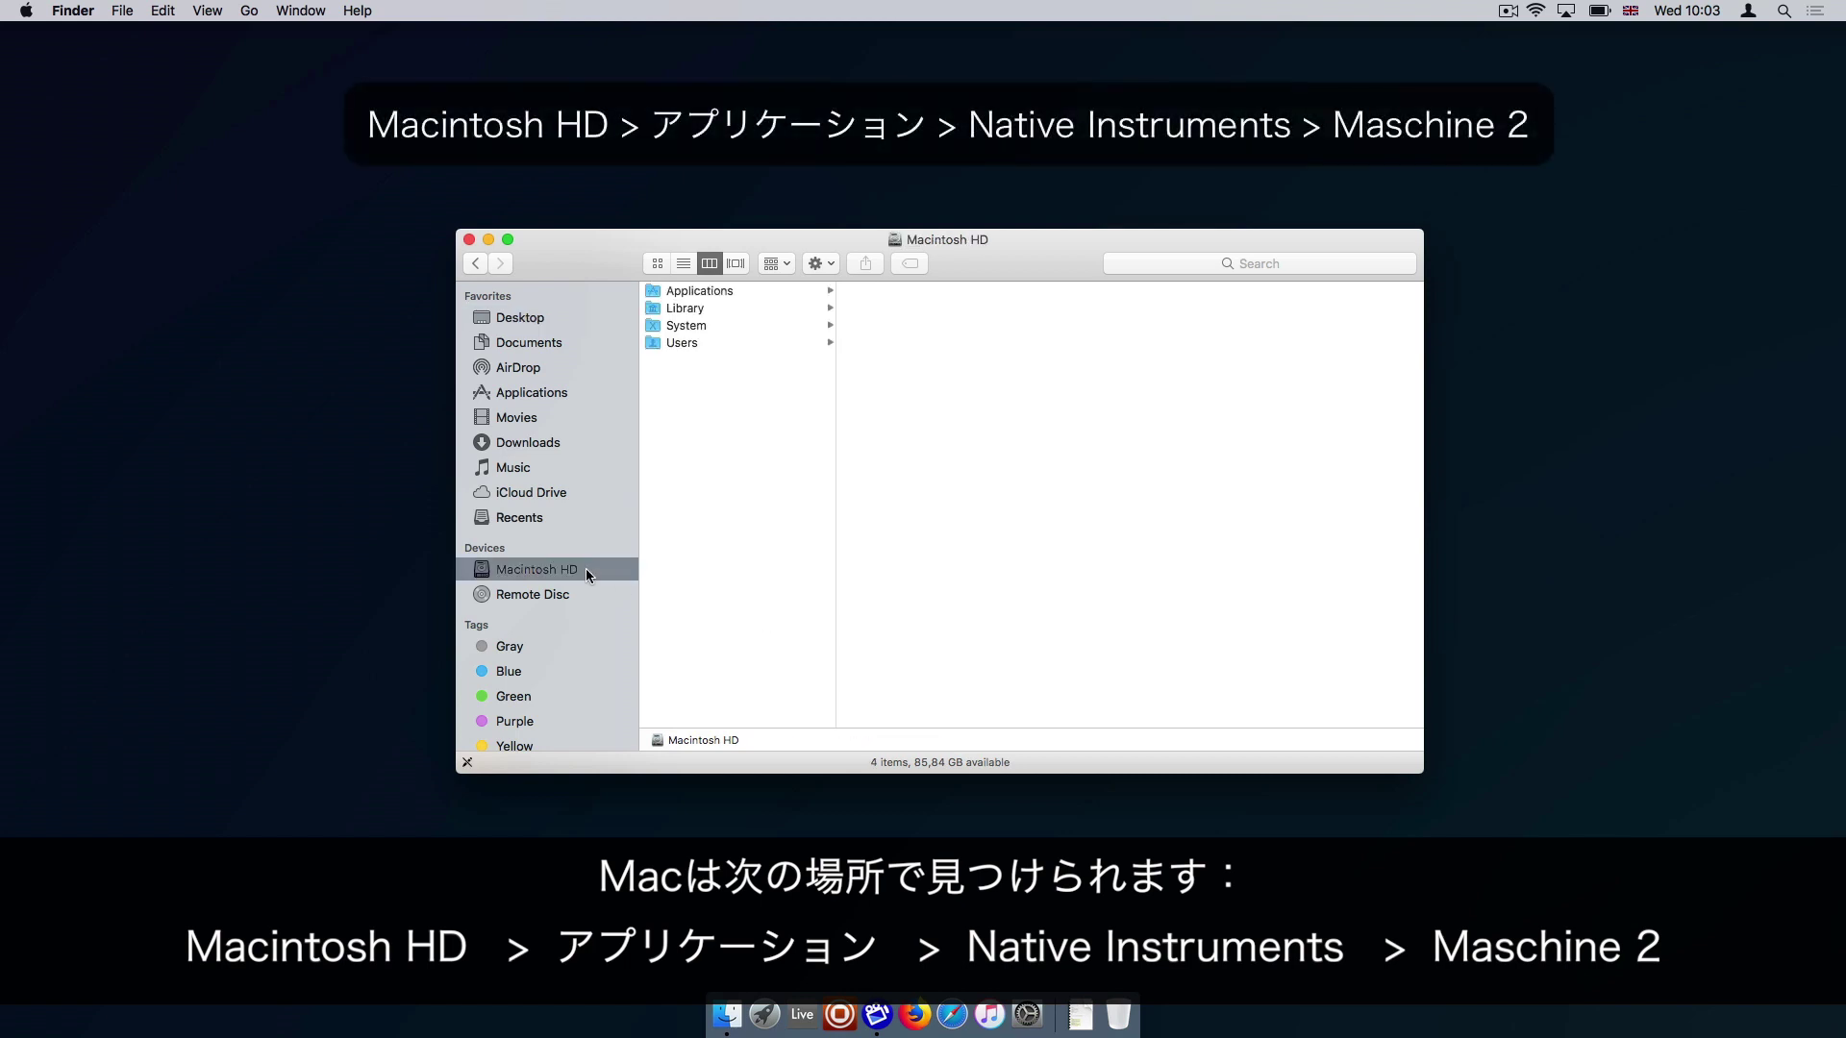
left_click(735, 292)
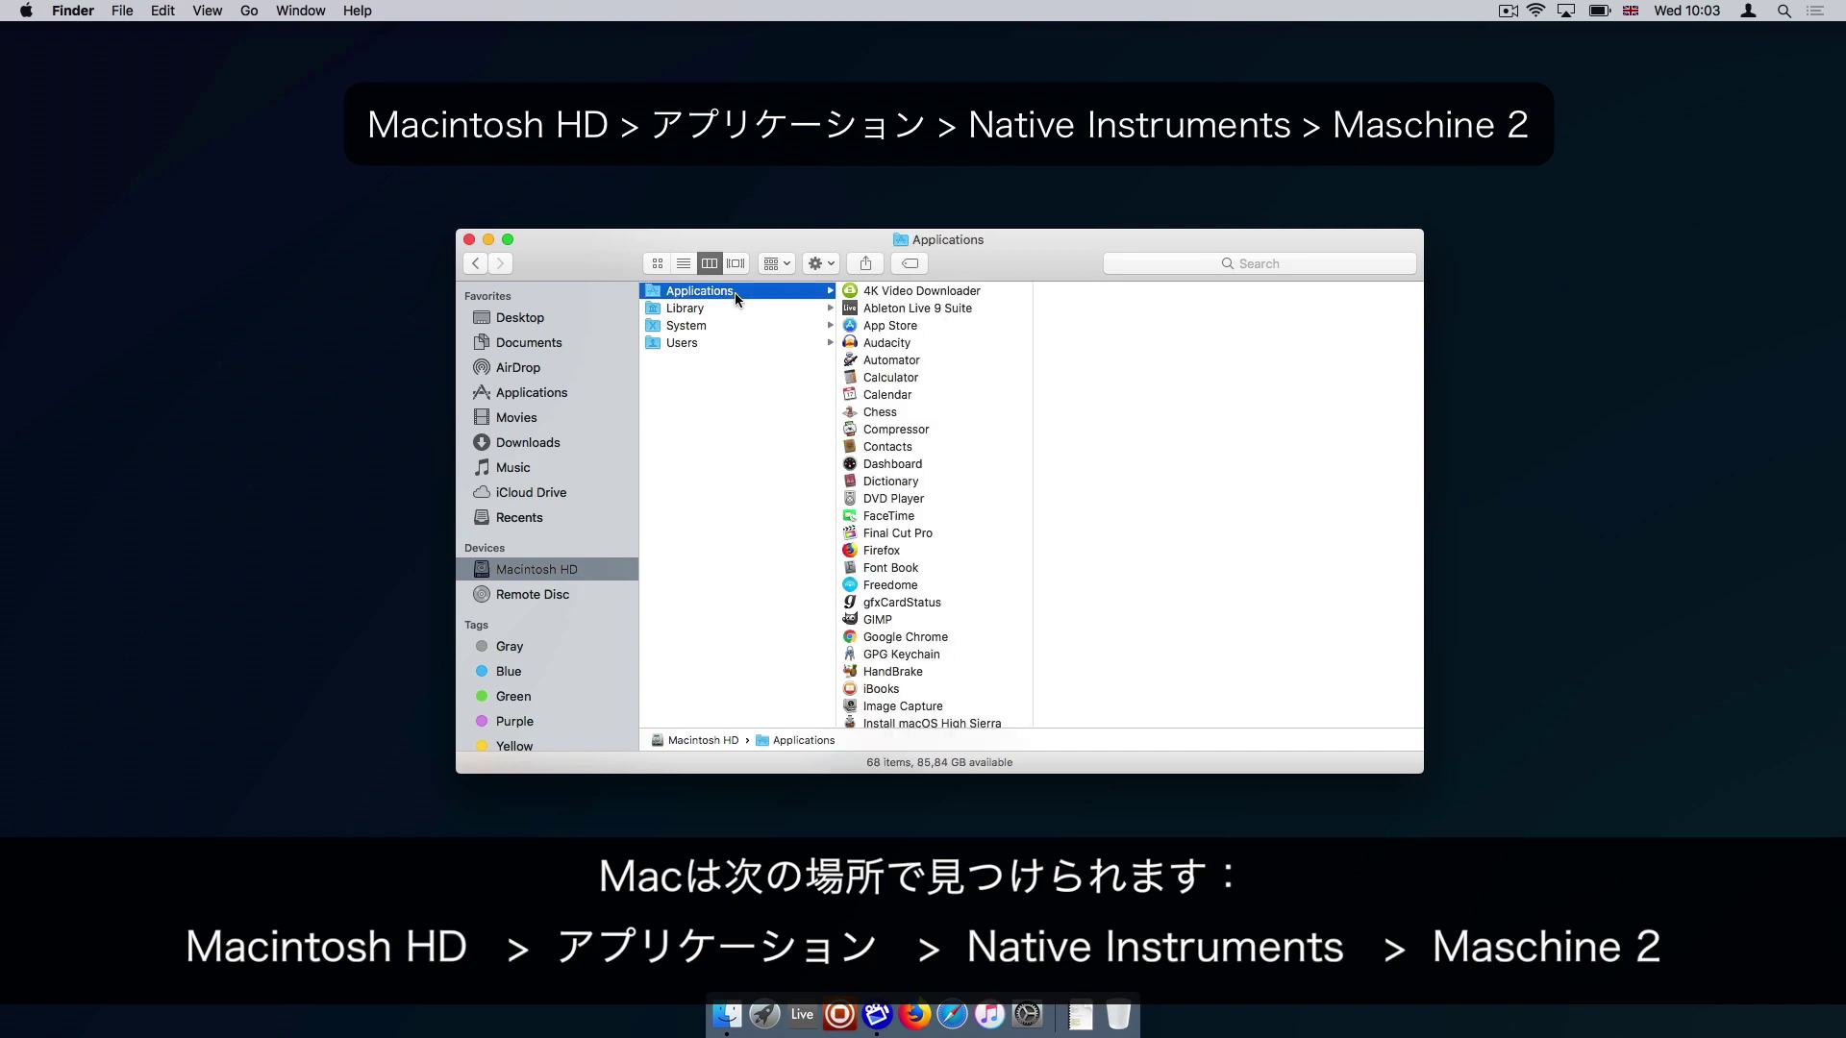
left_click(880, 424)
key("n")
key("Down")
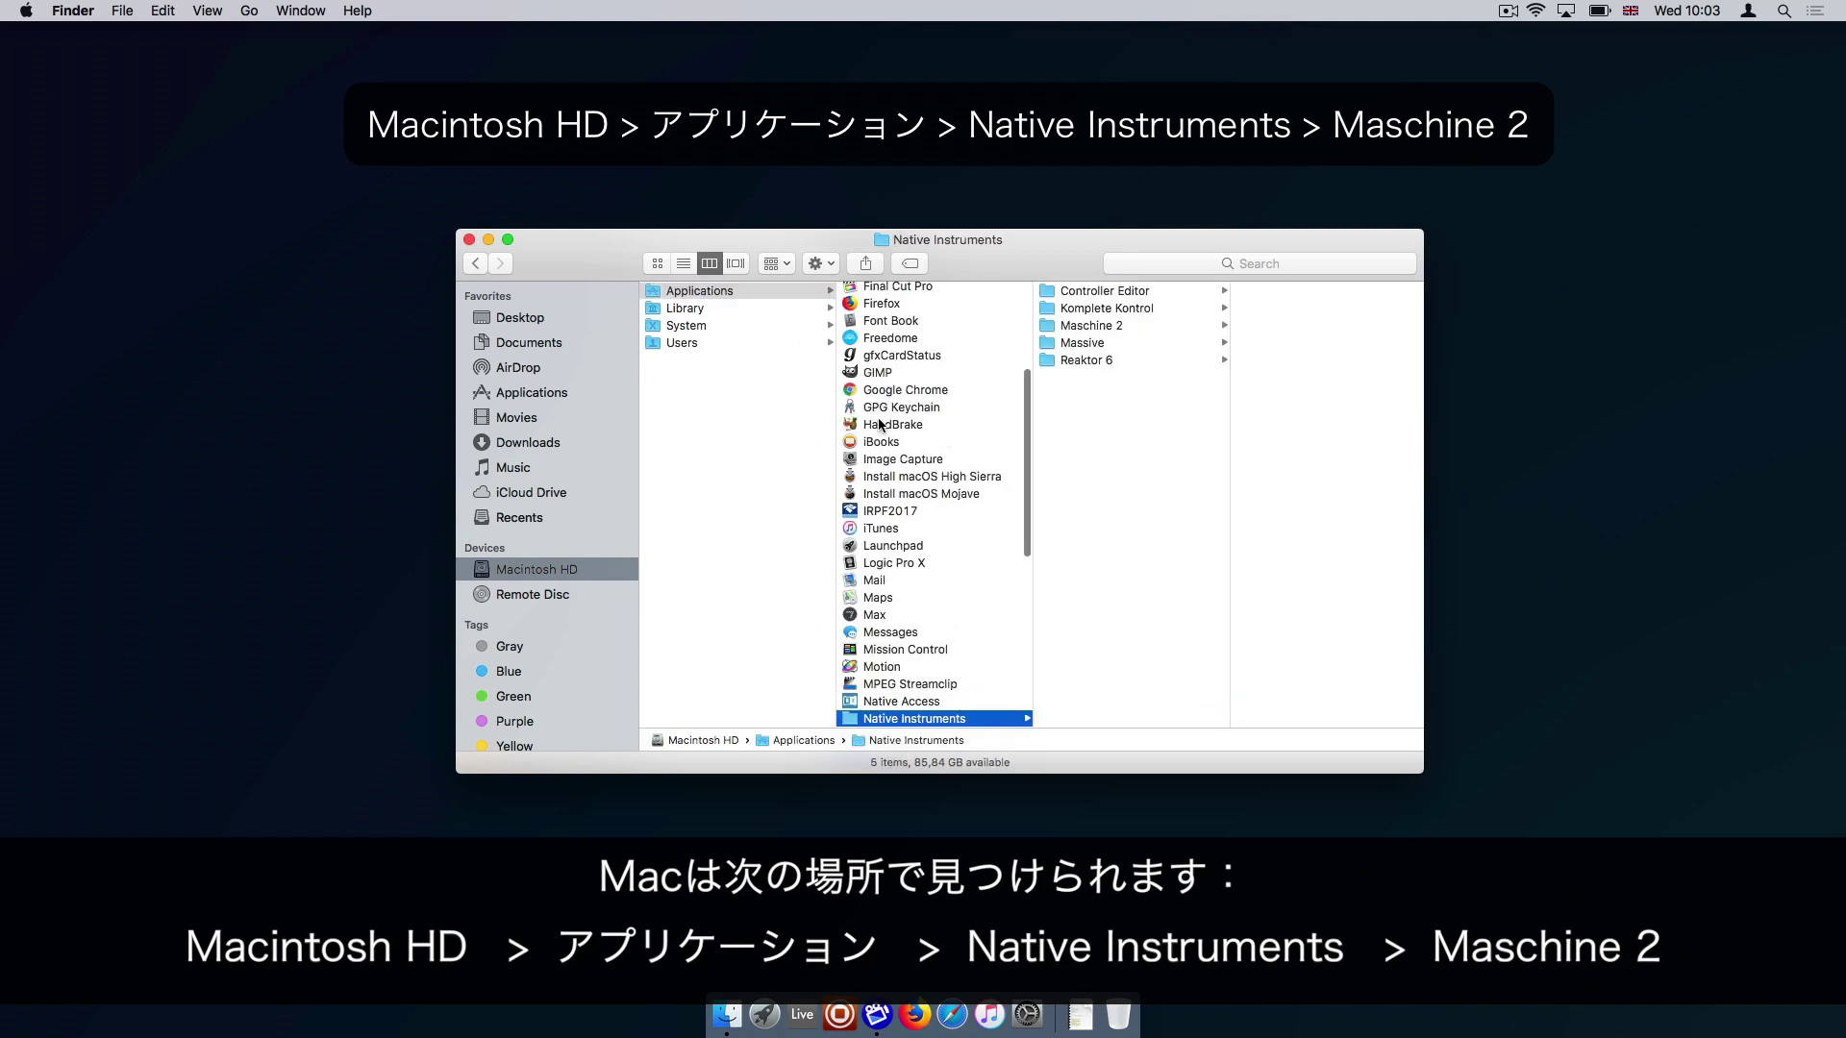
left_click(1096, 327)
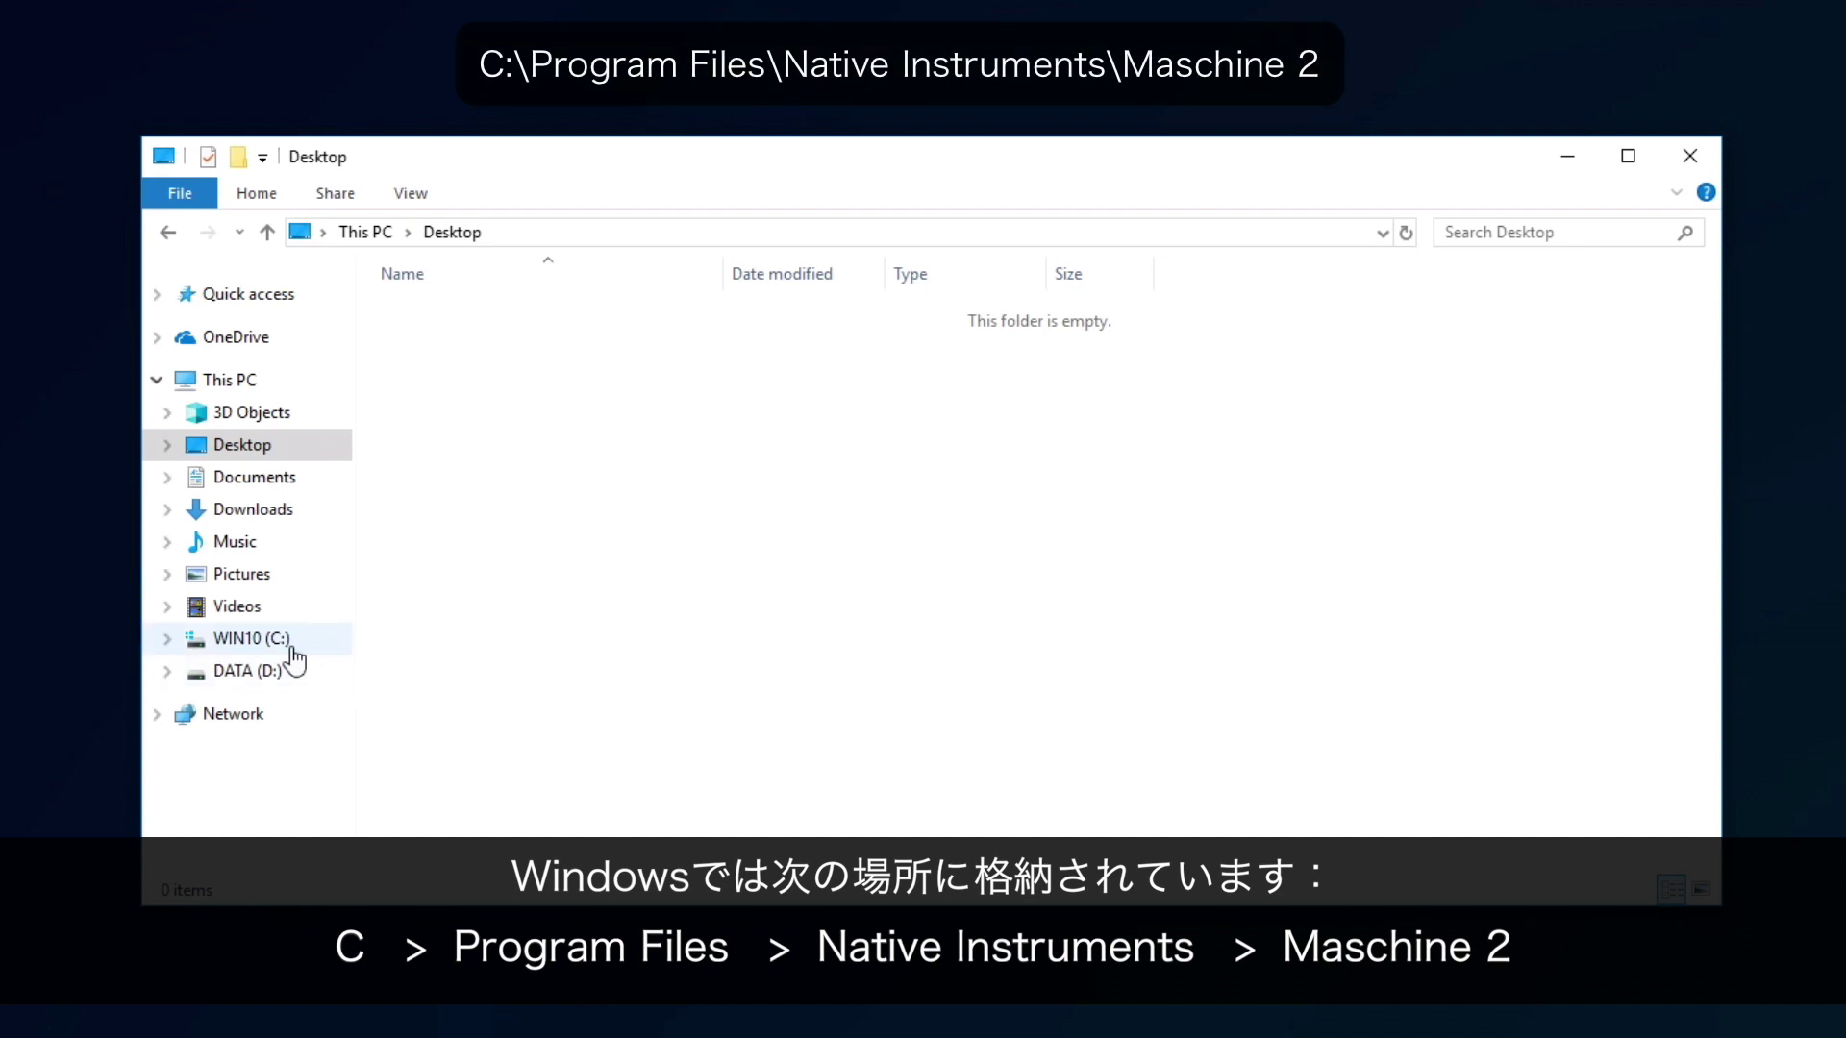
Browse to C:\Program Files\Native Instruments\Maschine 2 and launch the Maschine 2 application
left_click(269, 640)
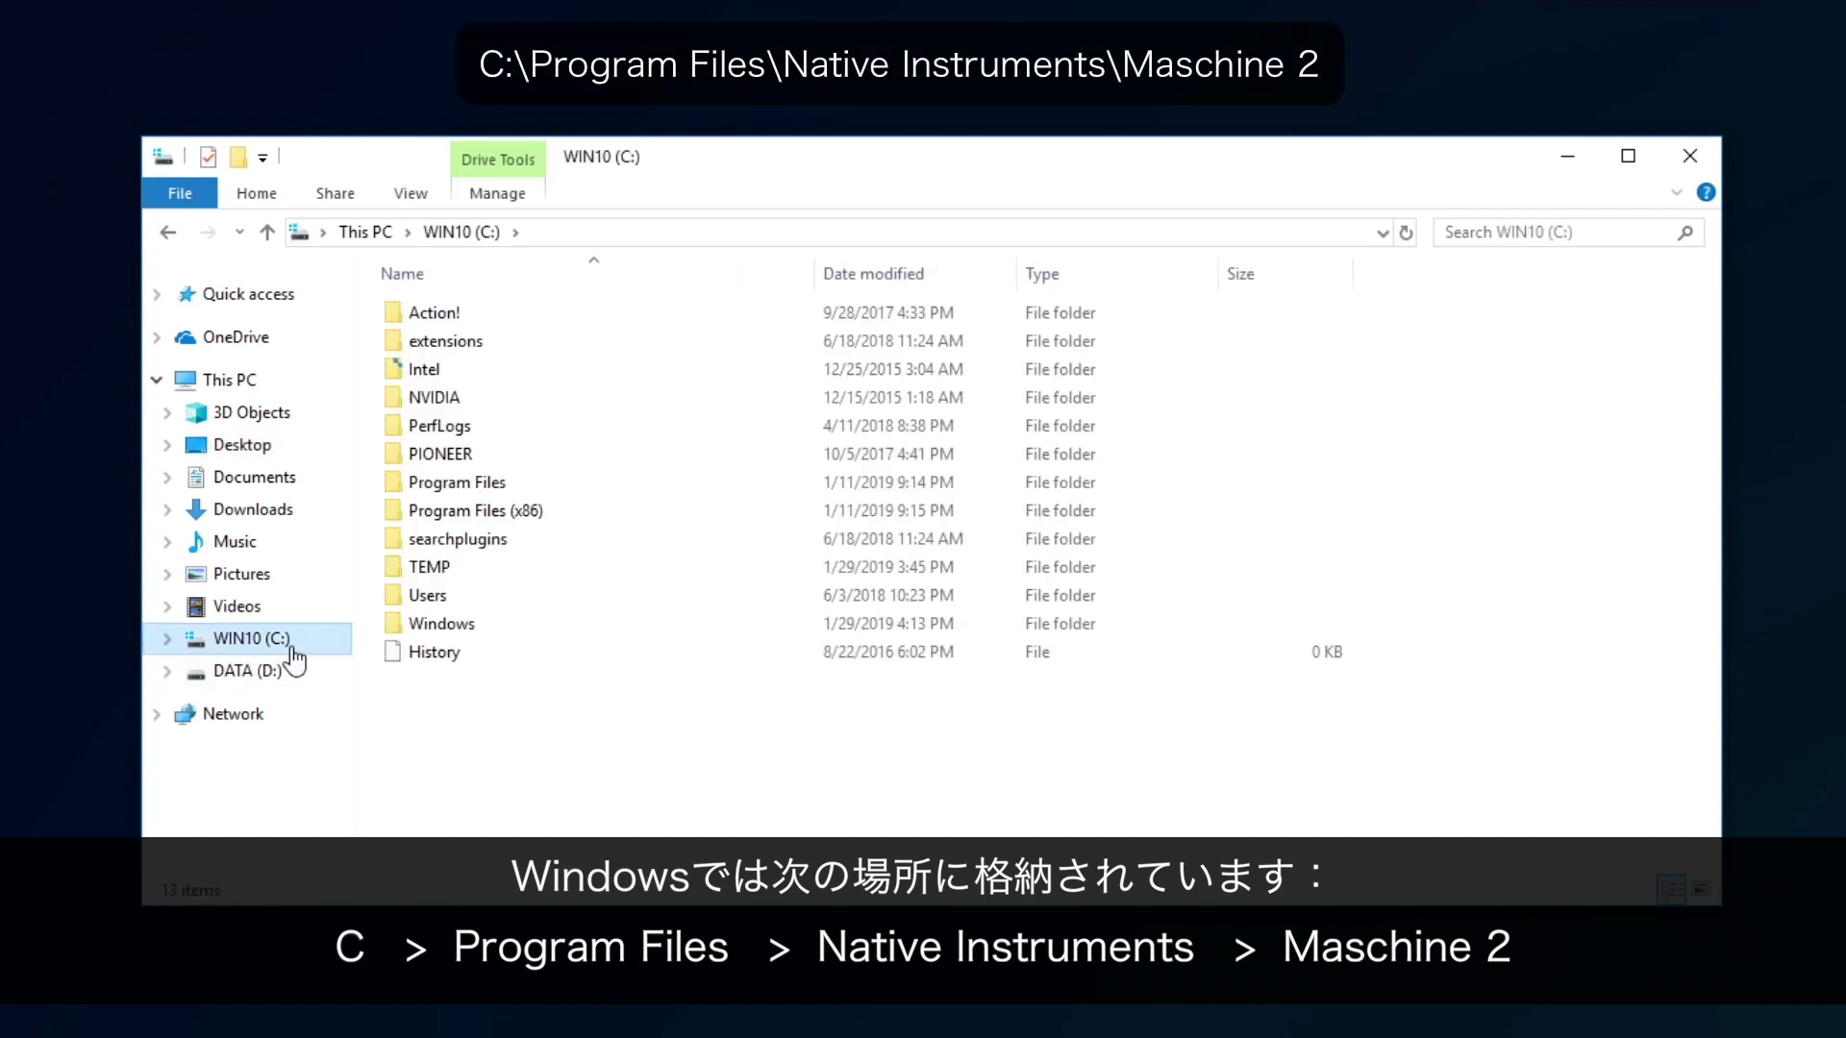
double_click(478, 486)
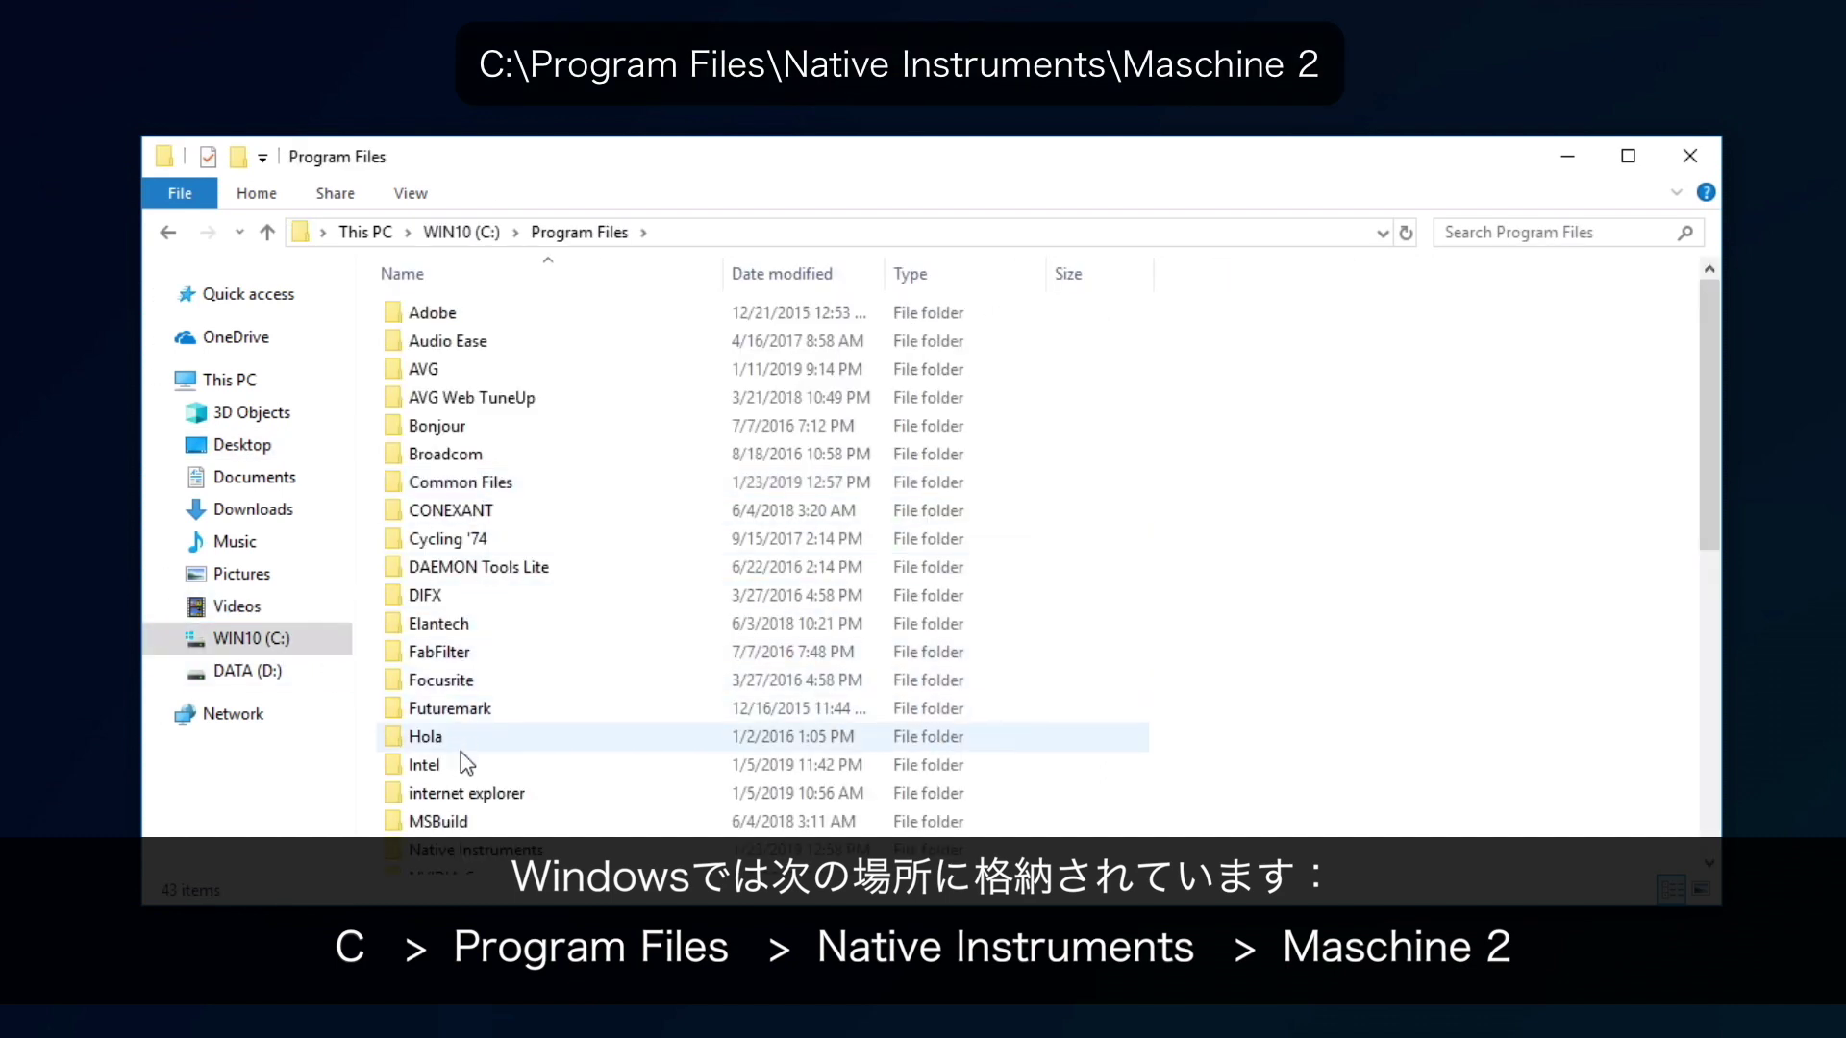
double_click(481, 850)
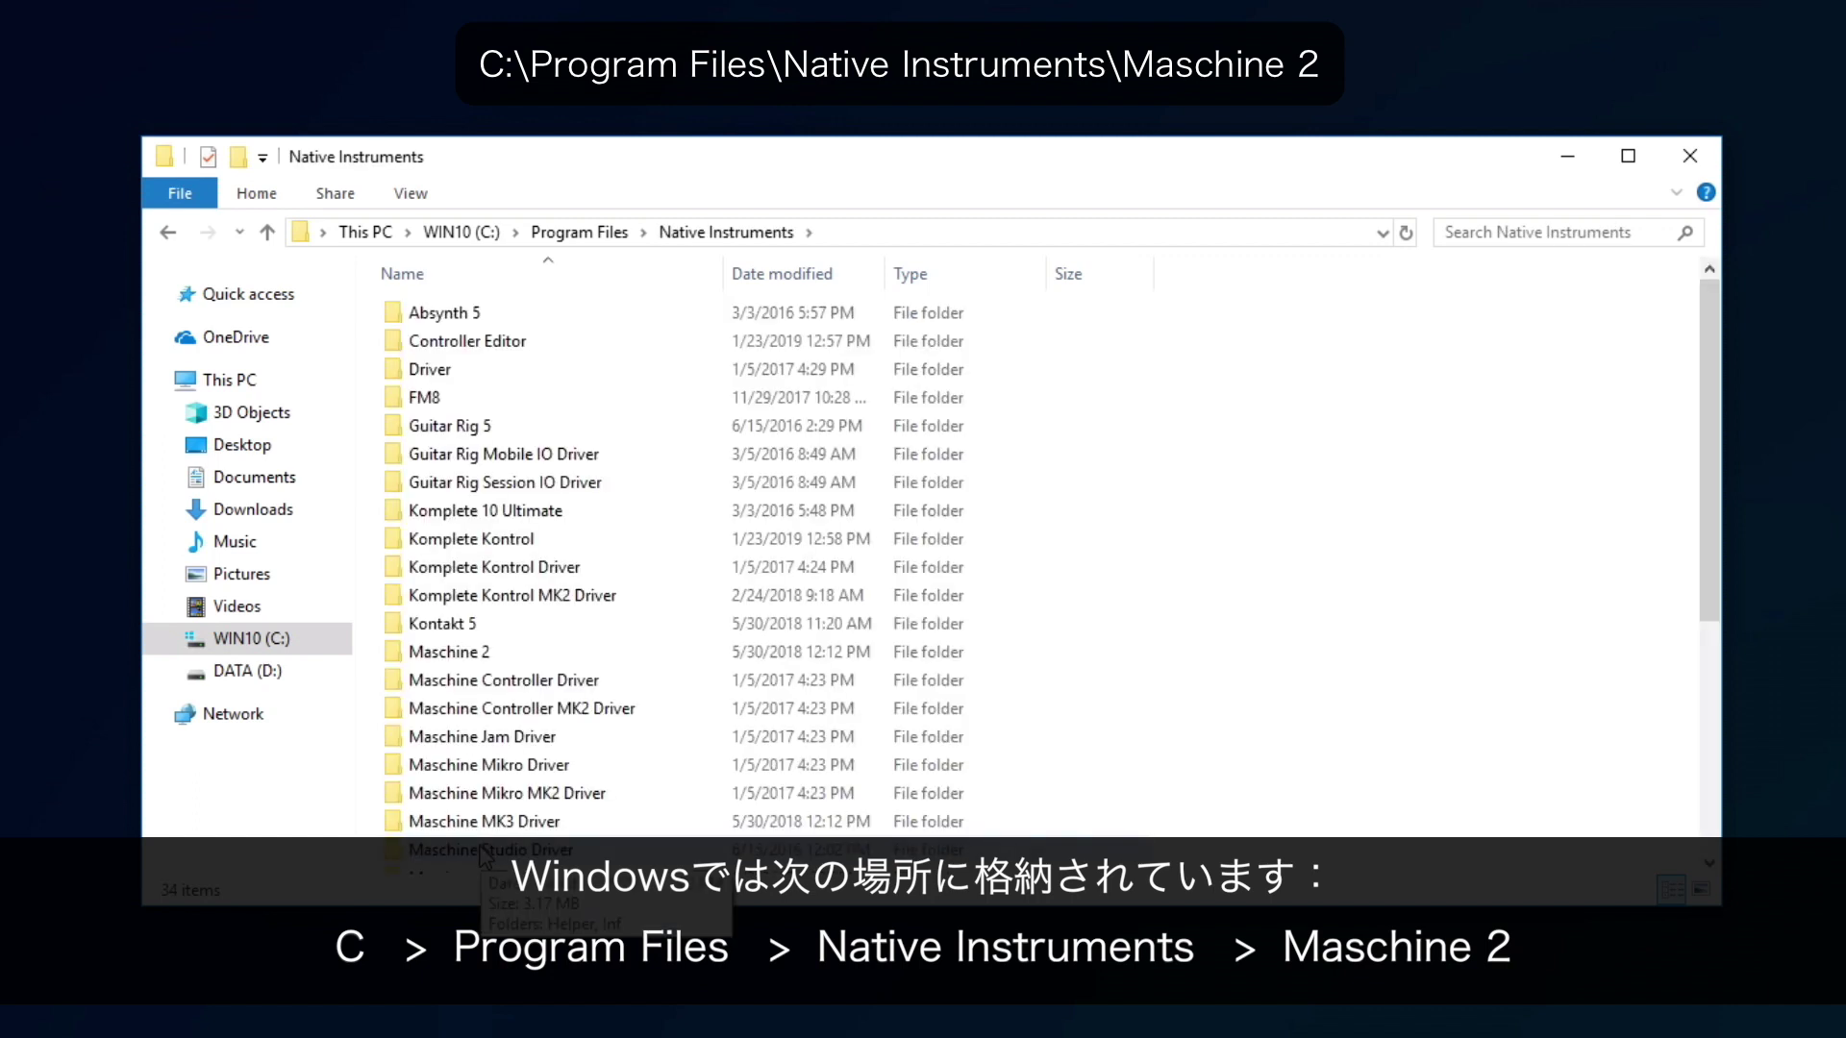
left_click(479, 658)
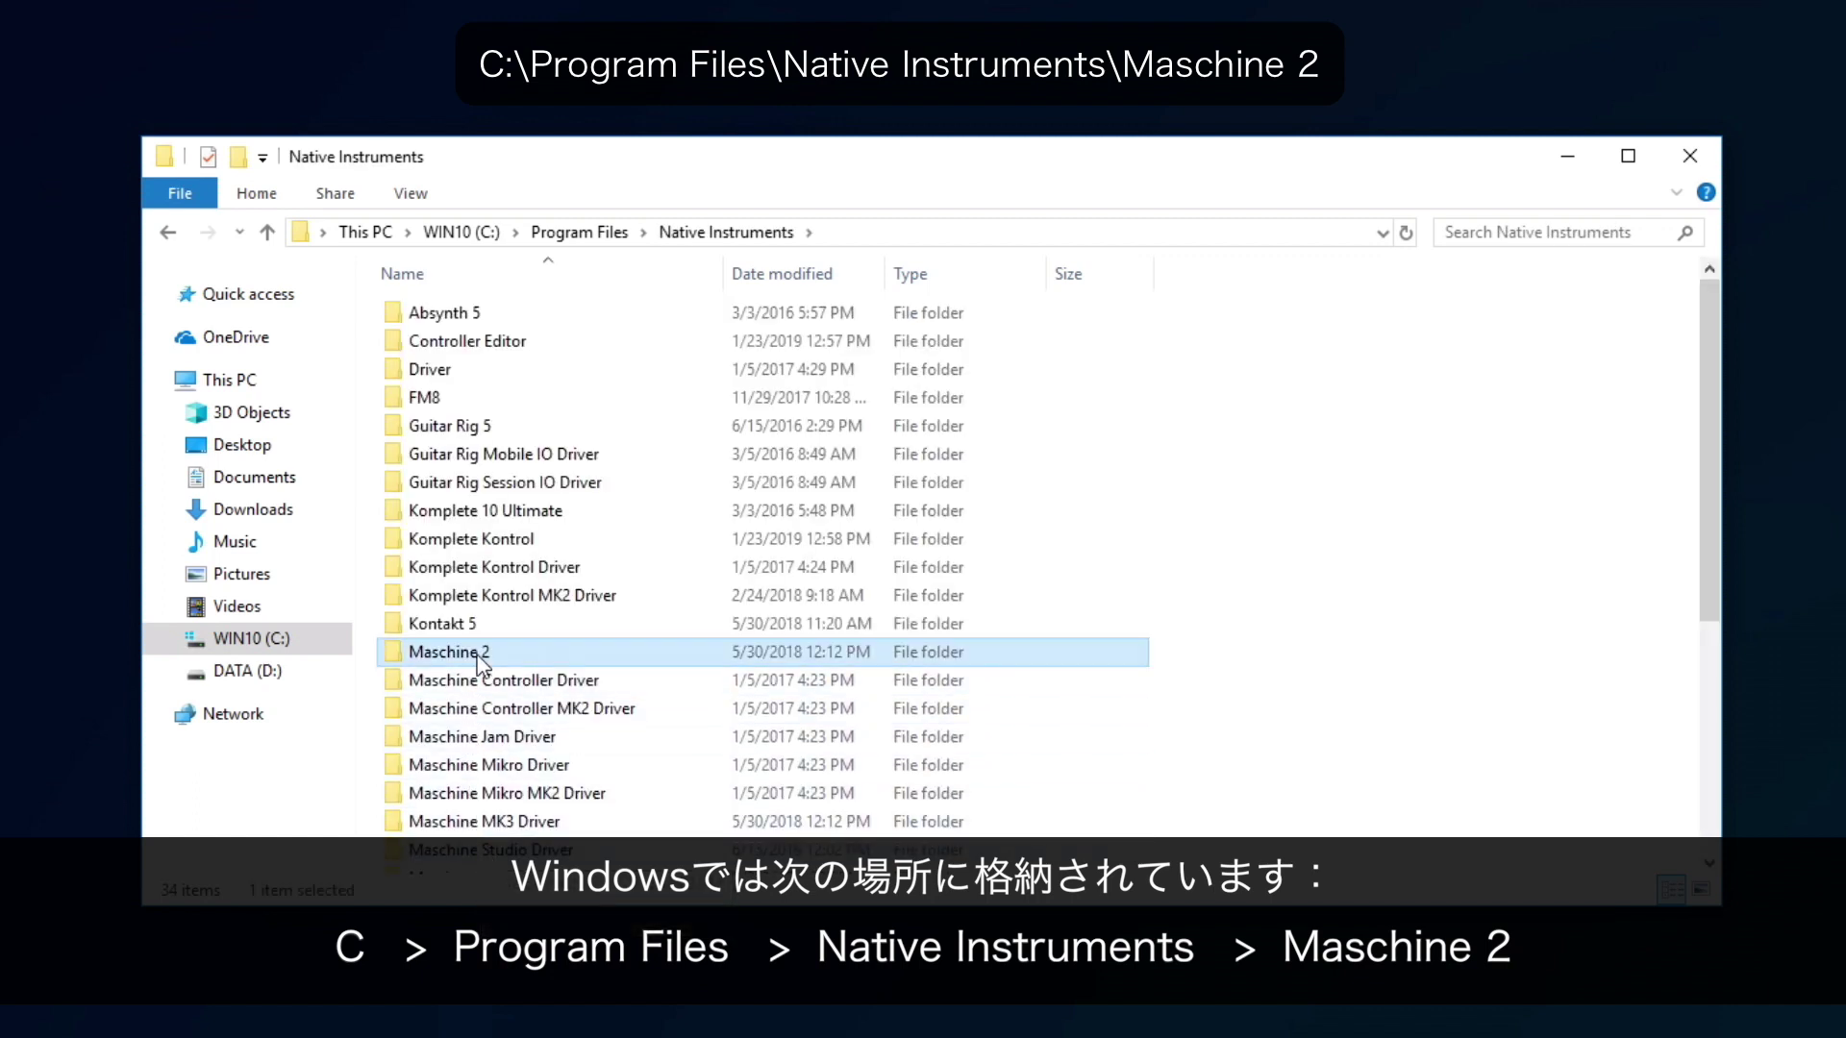
double_click(477, 653)
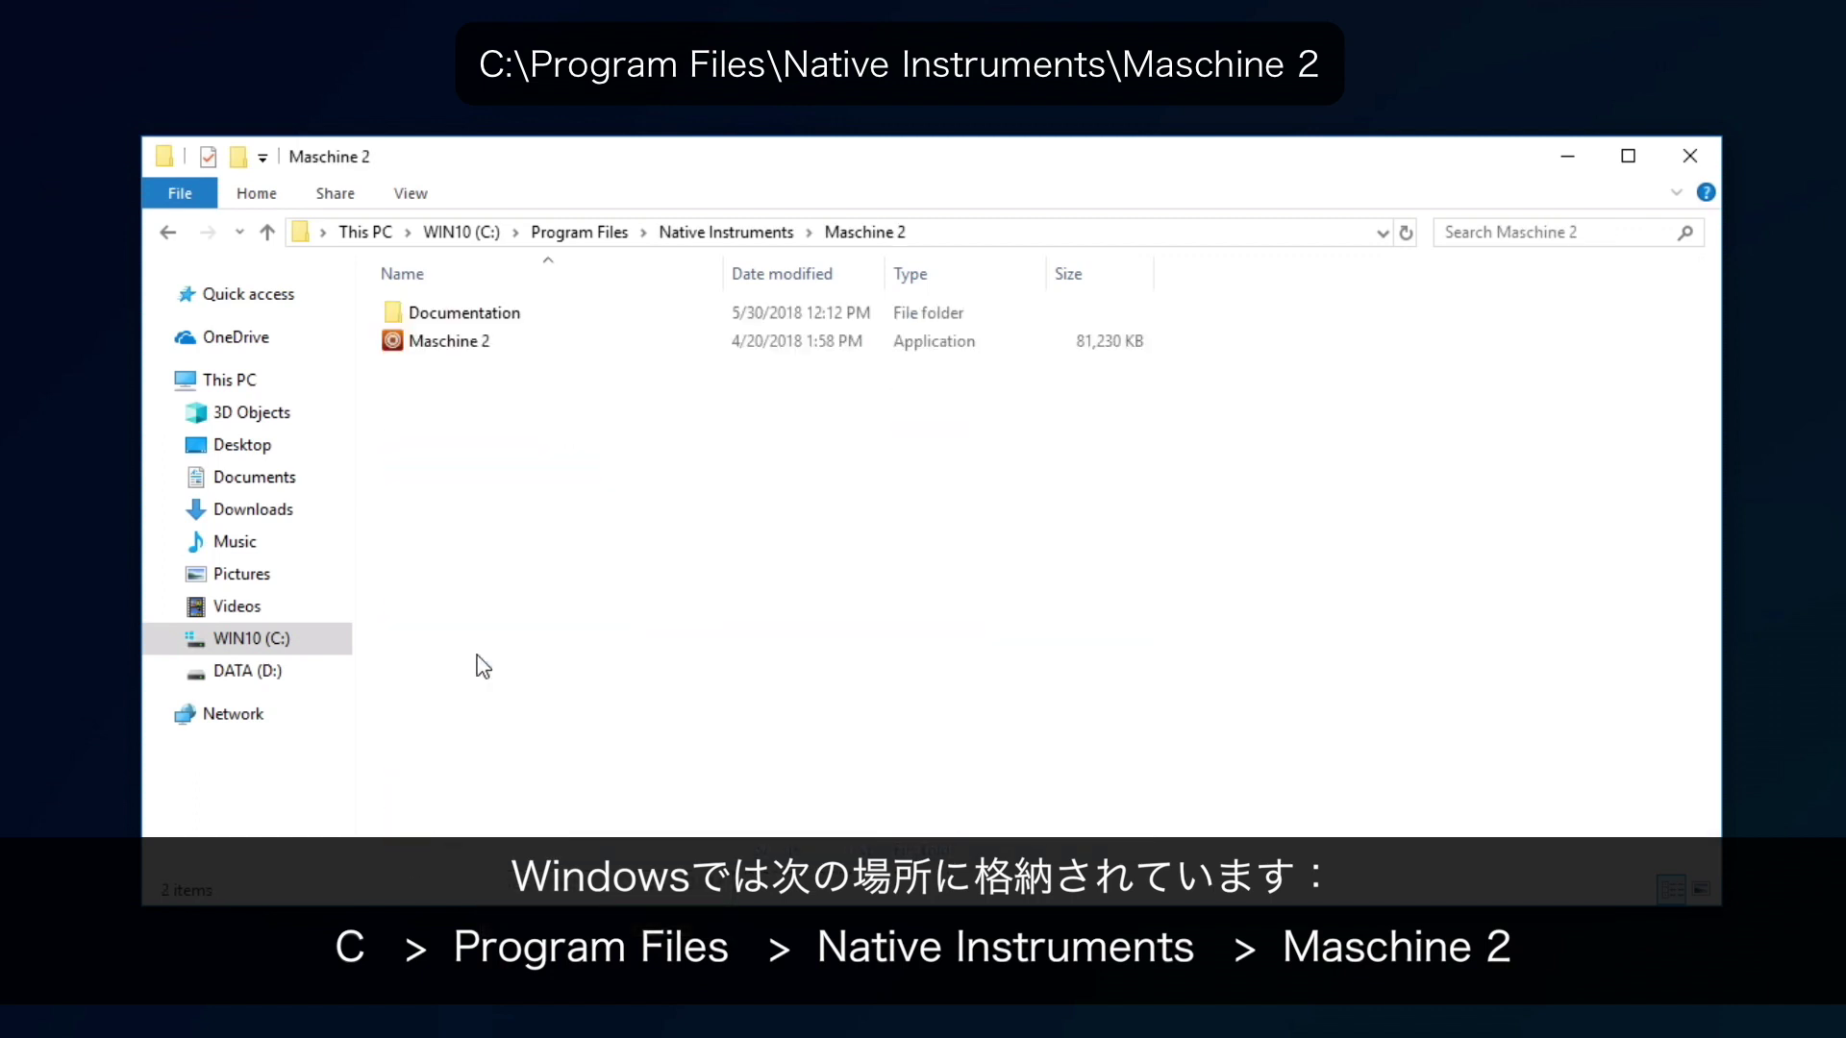
double_click(441, 344)
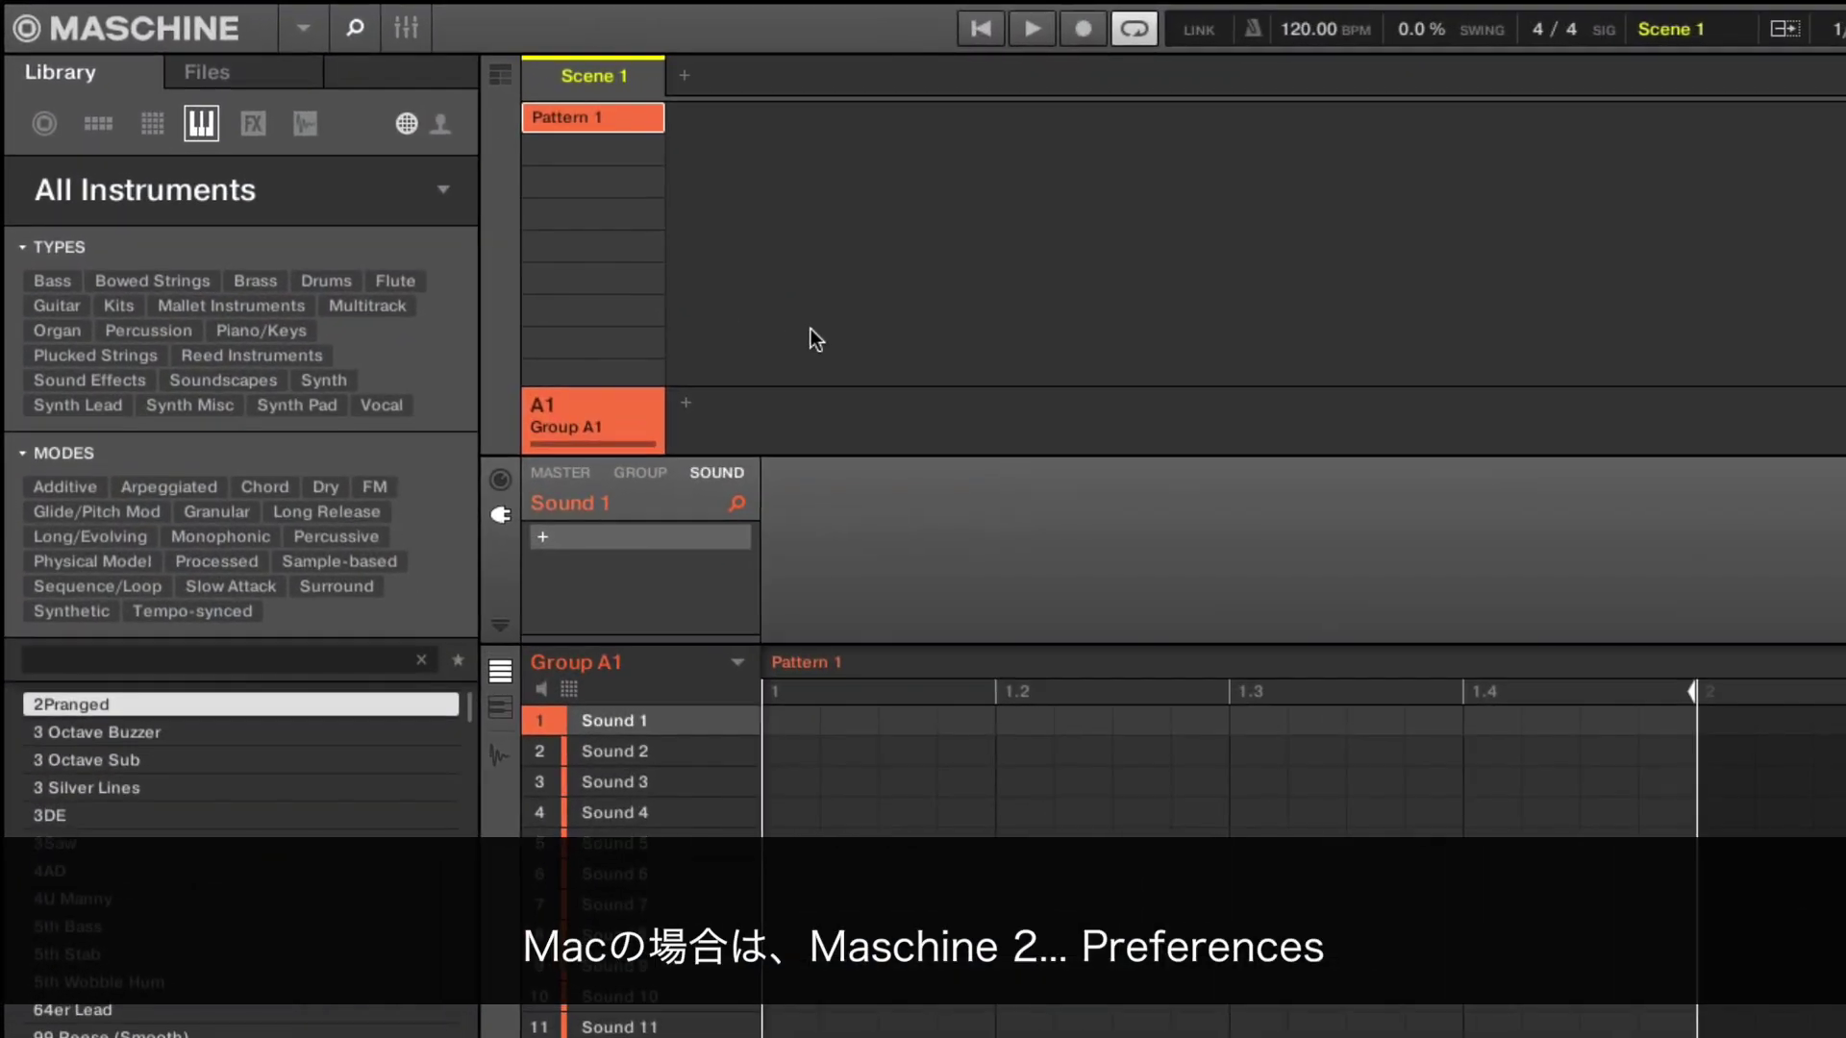
Open Maschine 2 Preferences from the Mac app menu and from the Windows File menu
mouse_move(192, 11)
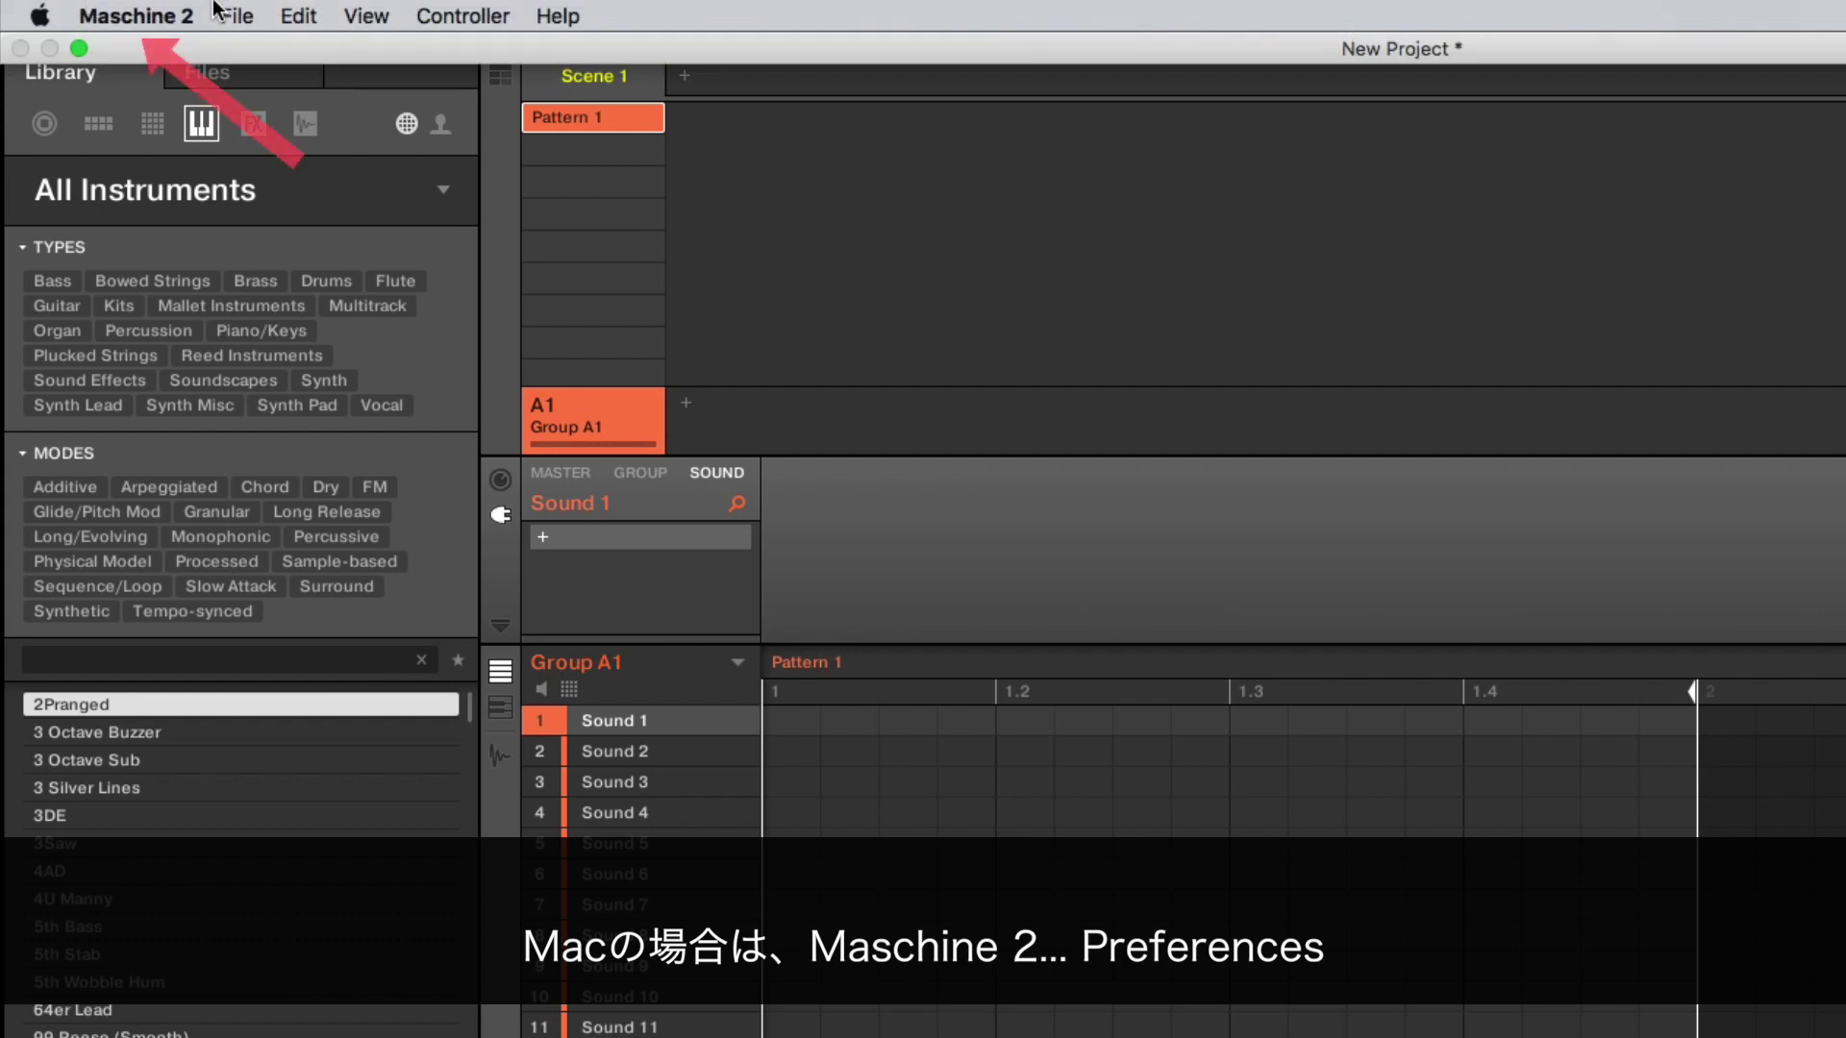
left_click(150, 13)
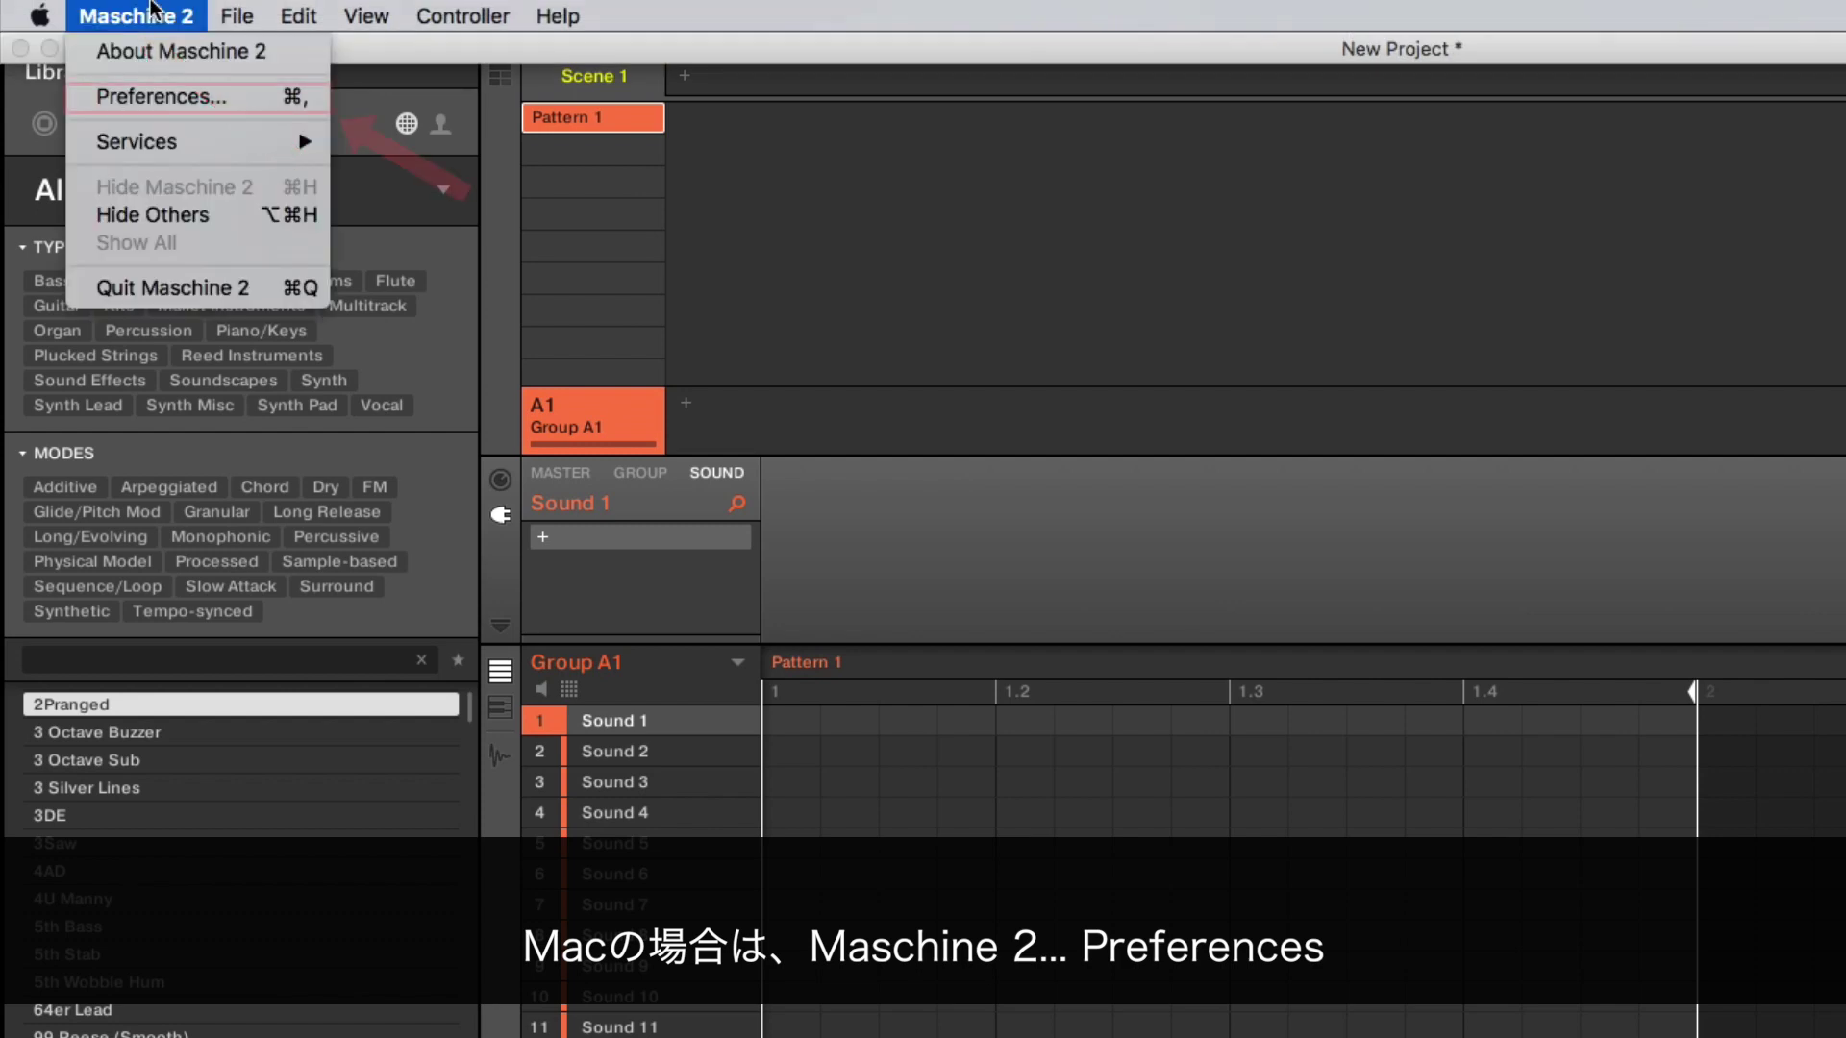
left_click(217, 100)
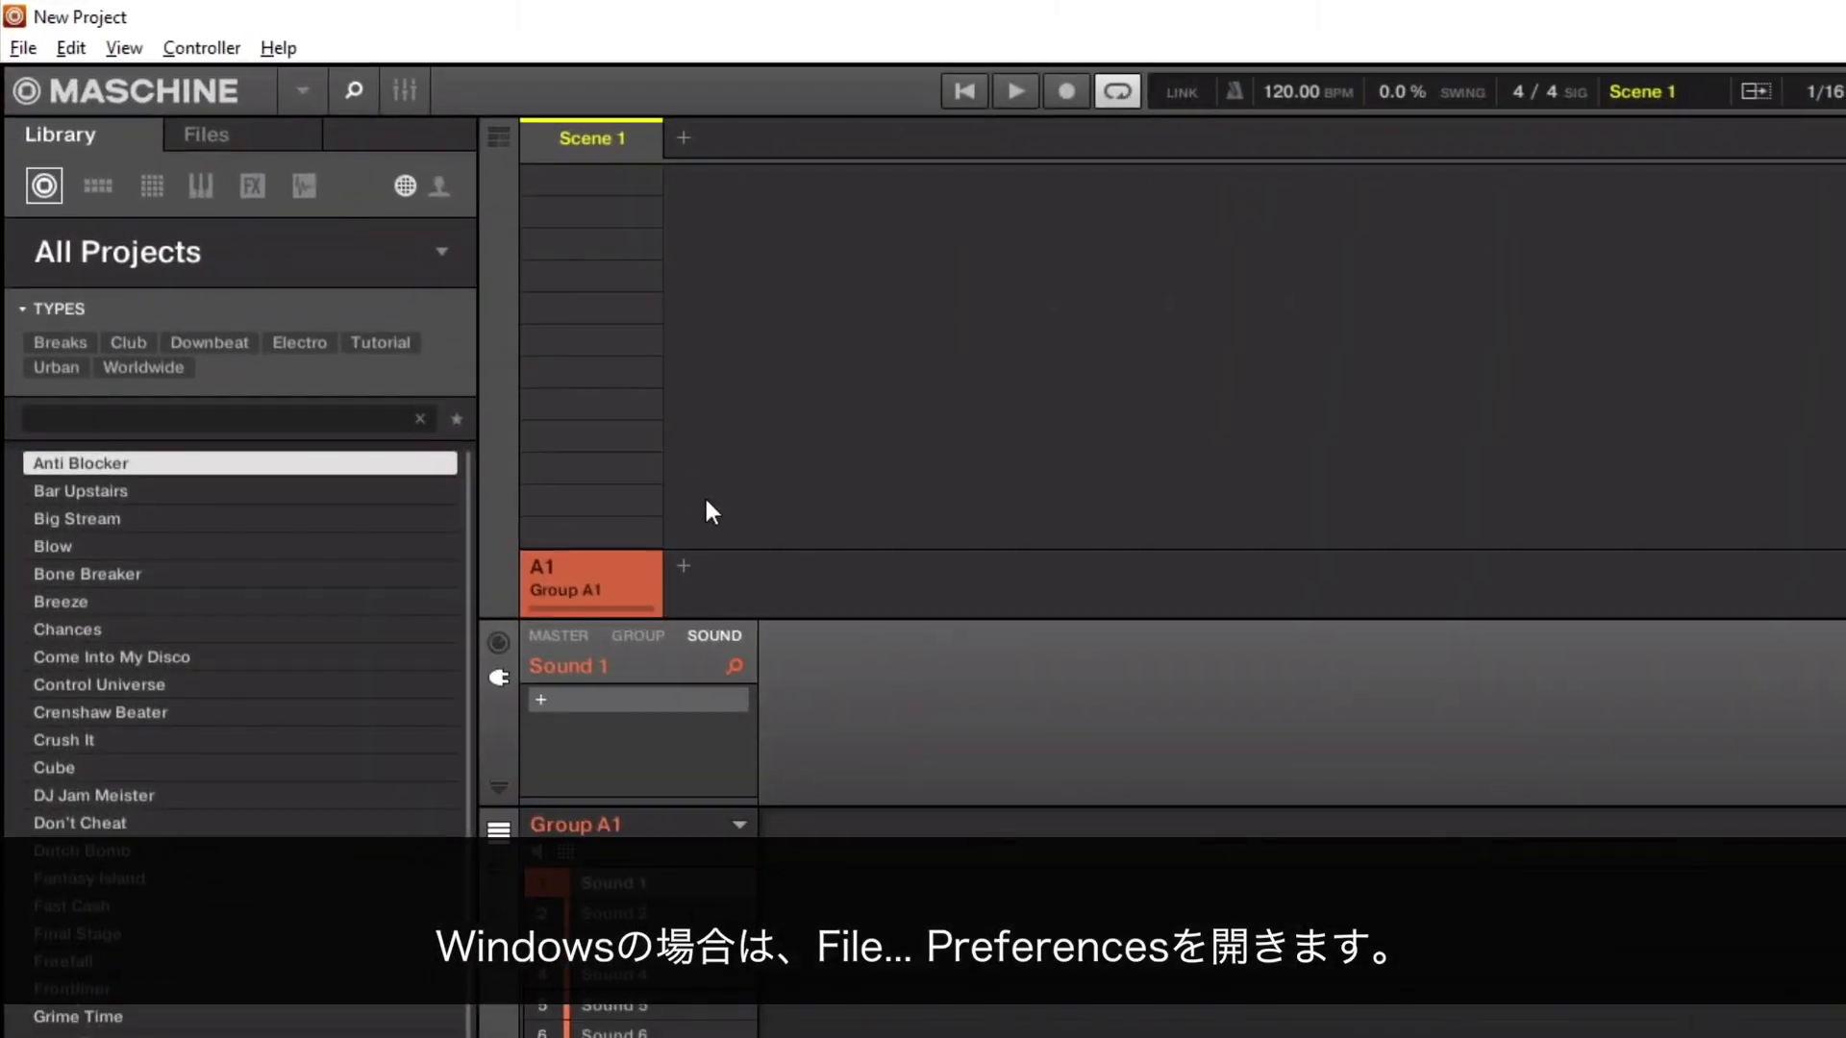
left_click(23, 48)
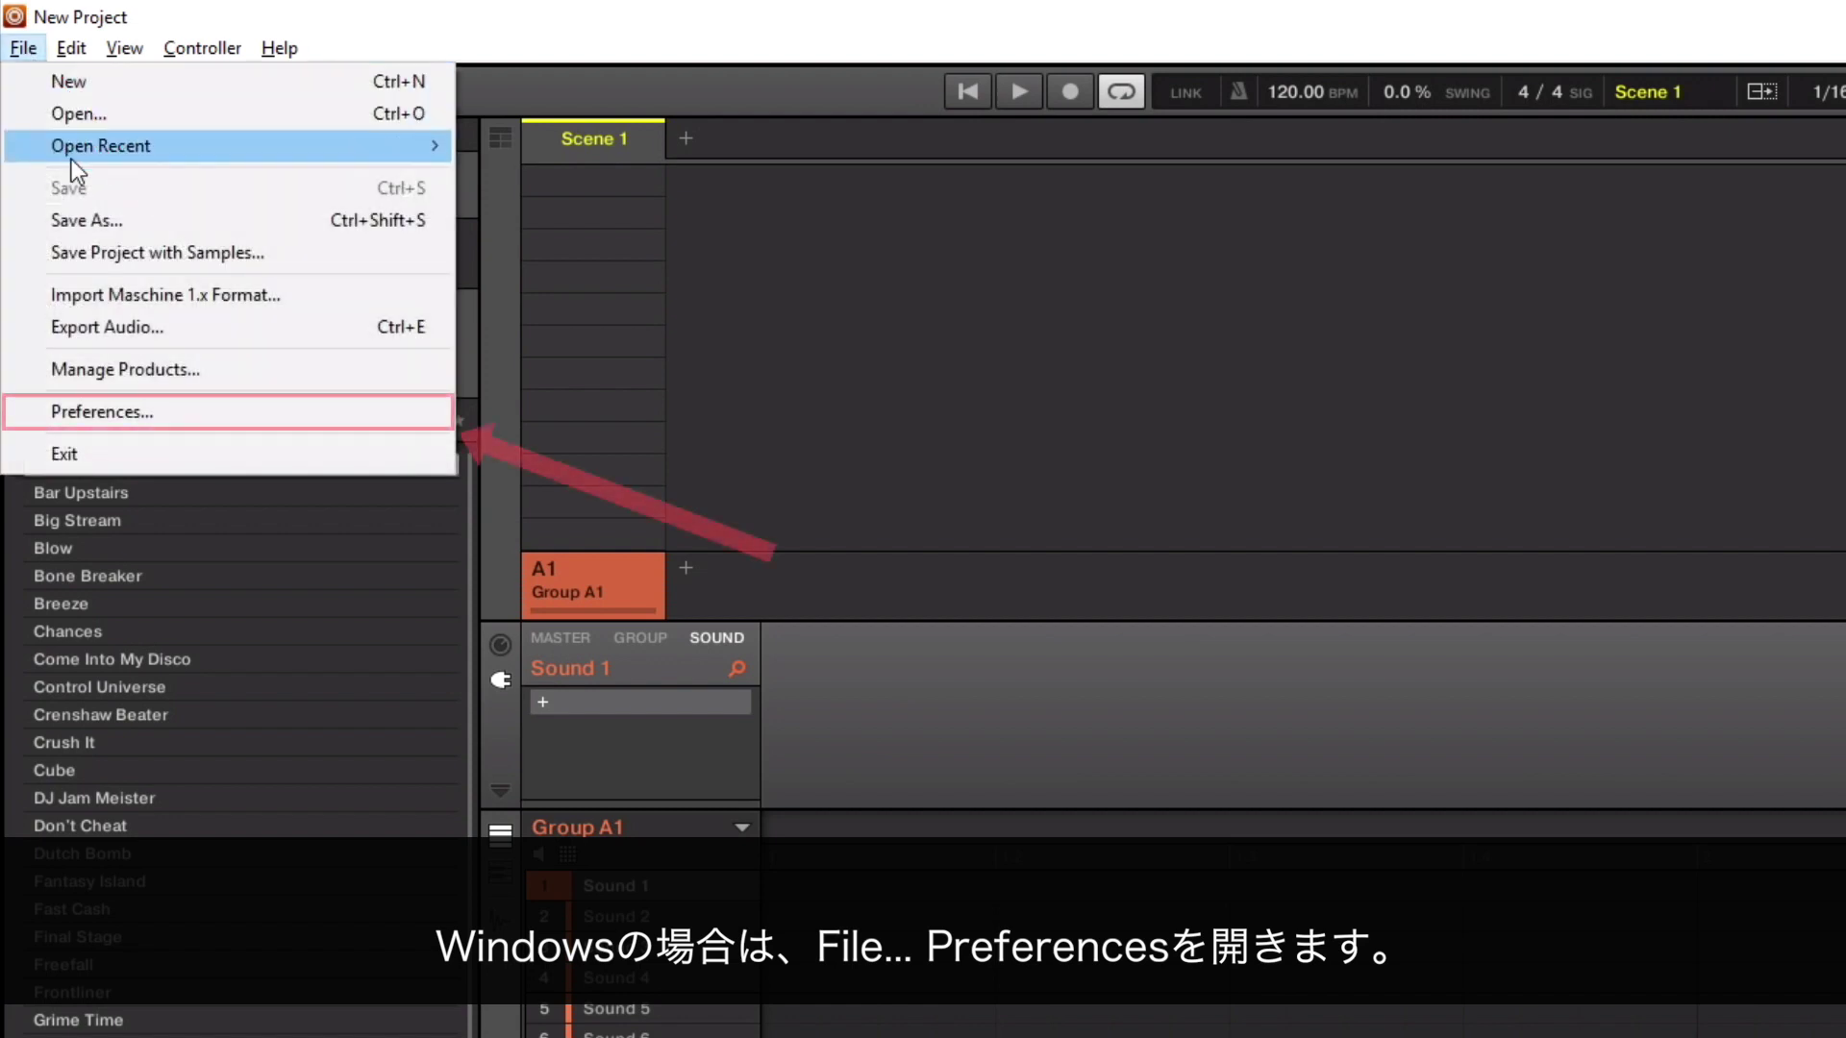
left_click(149, 411)
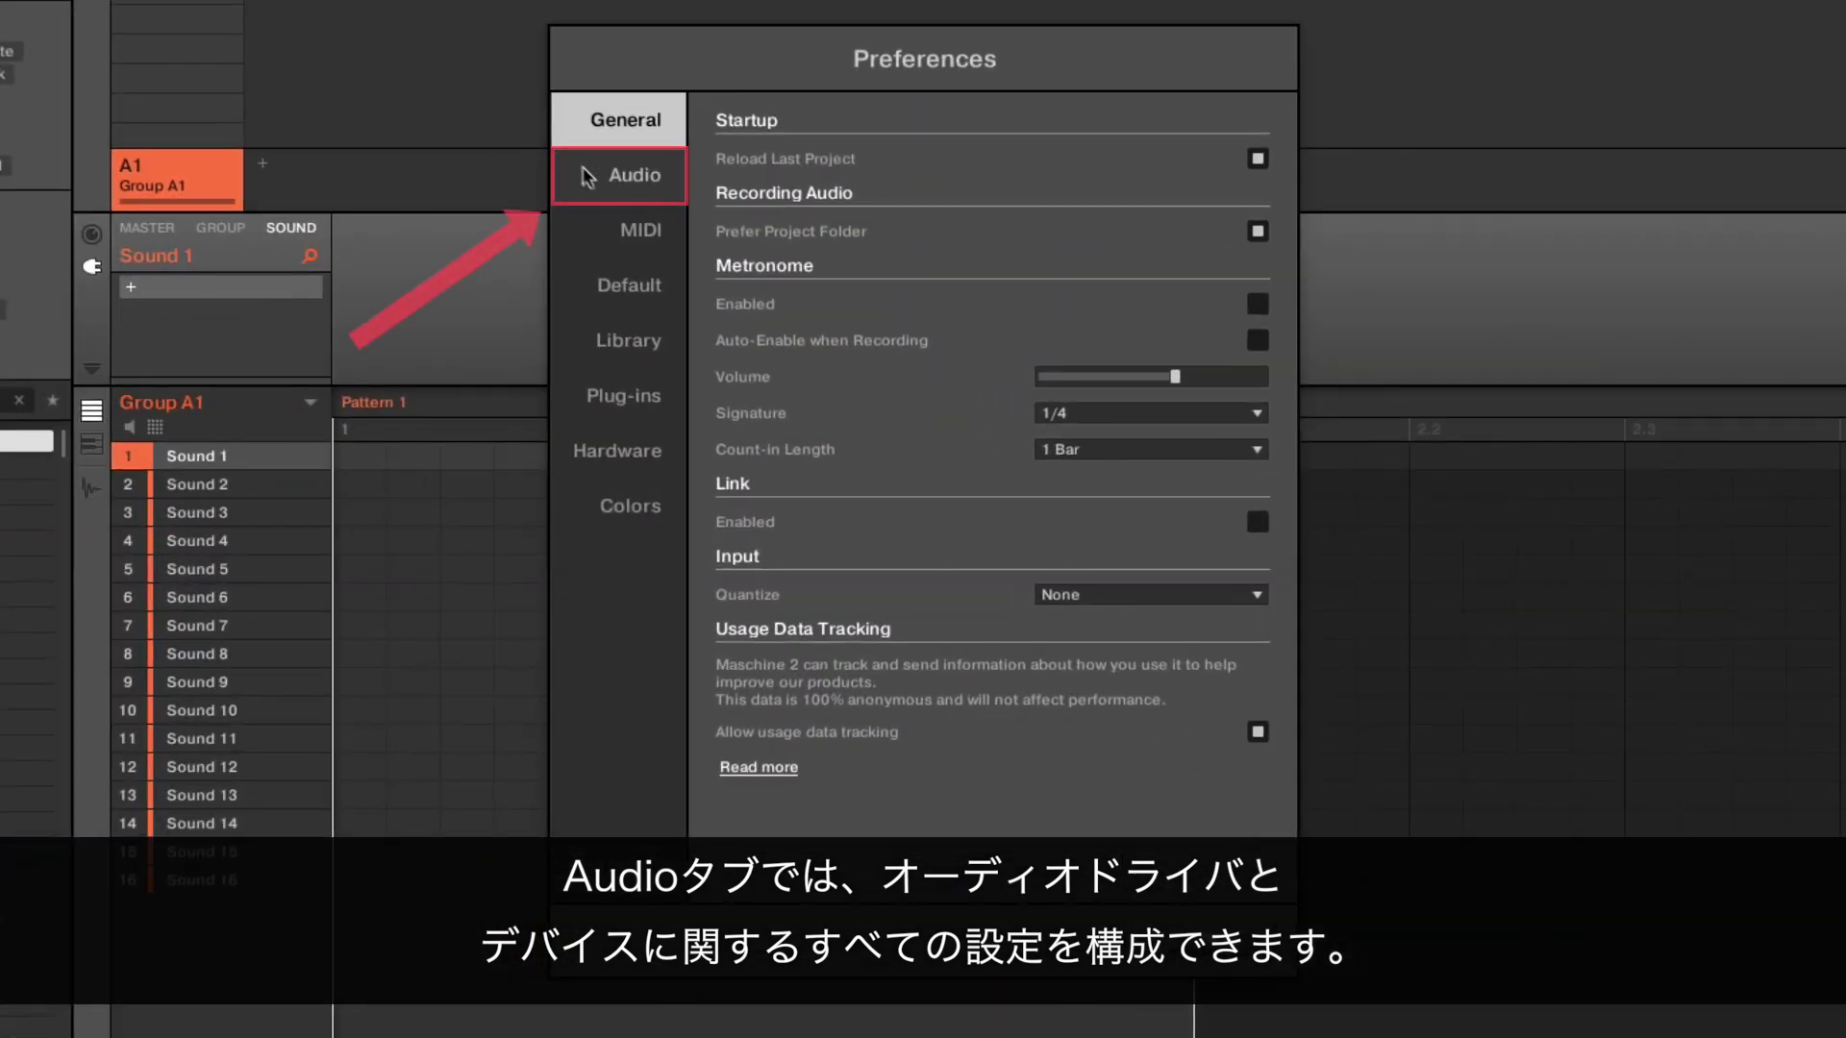
Switch to the Audio page and select Built-in as the audio device
left_click(590, 175)
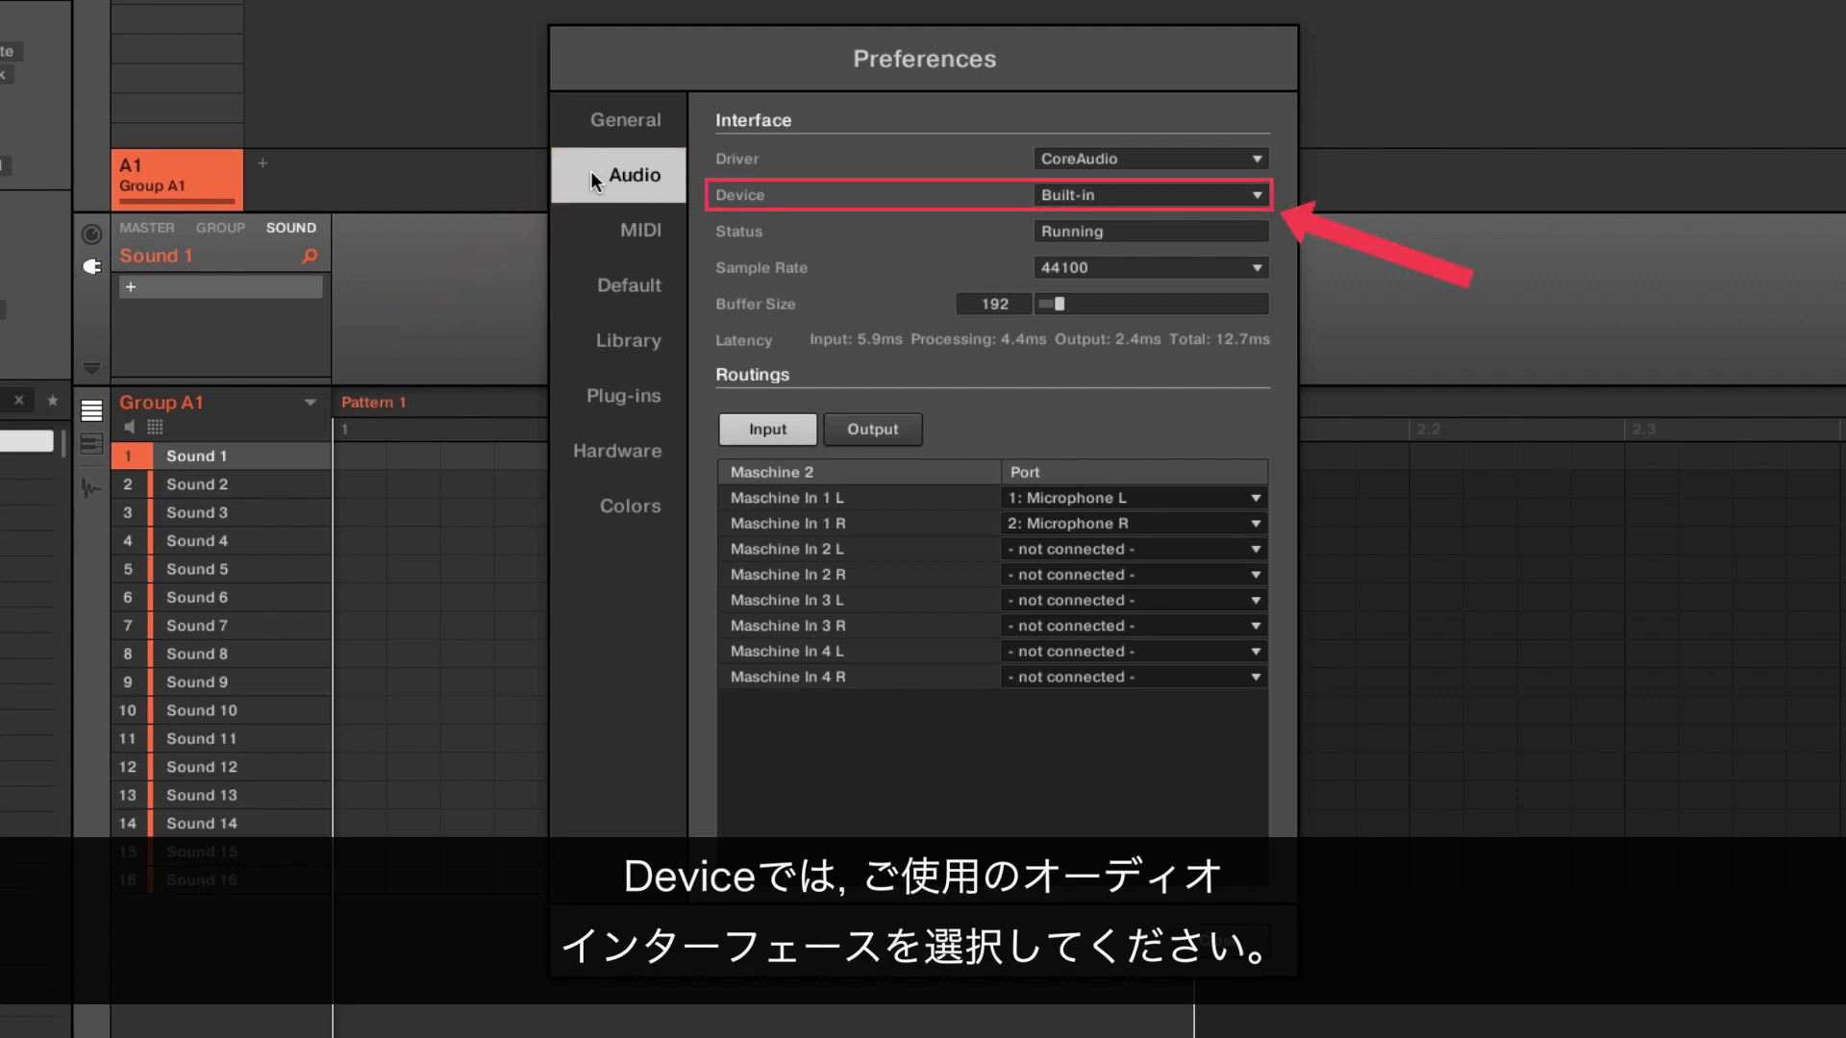
left_click(1255, 198)
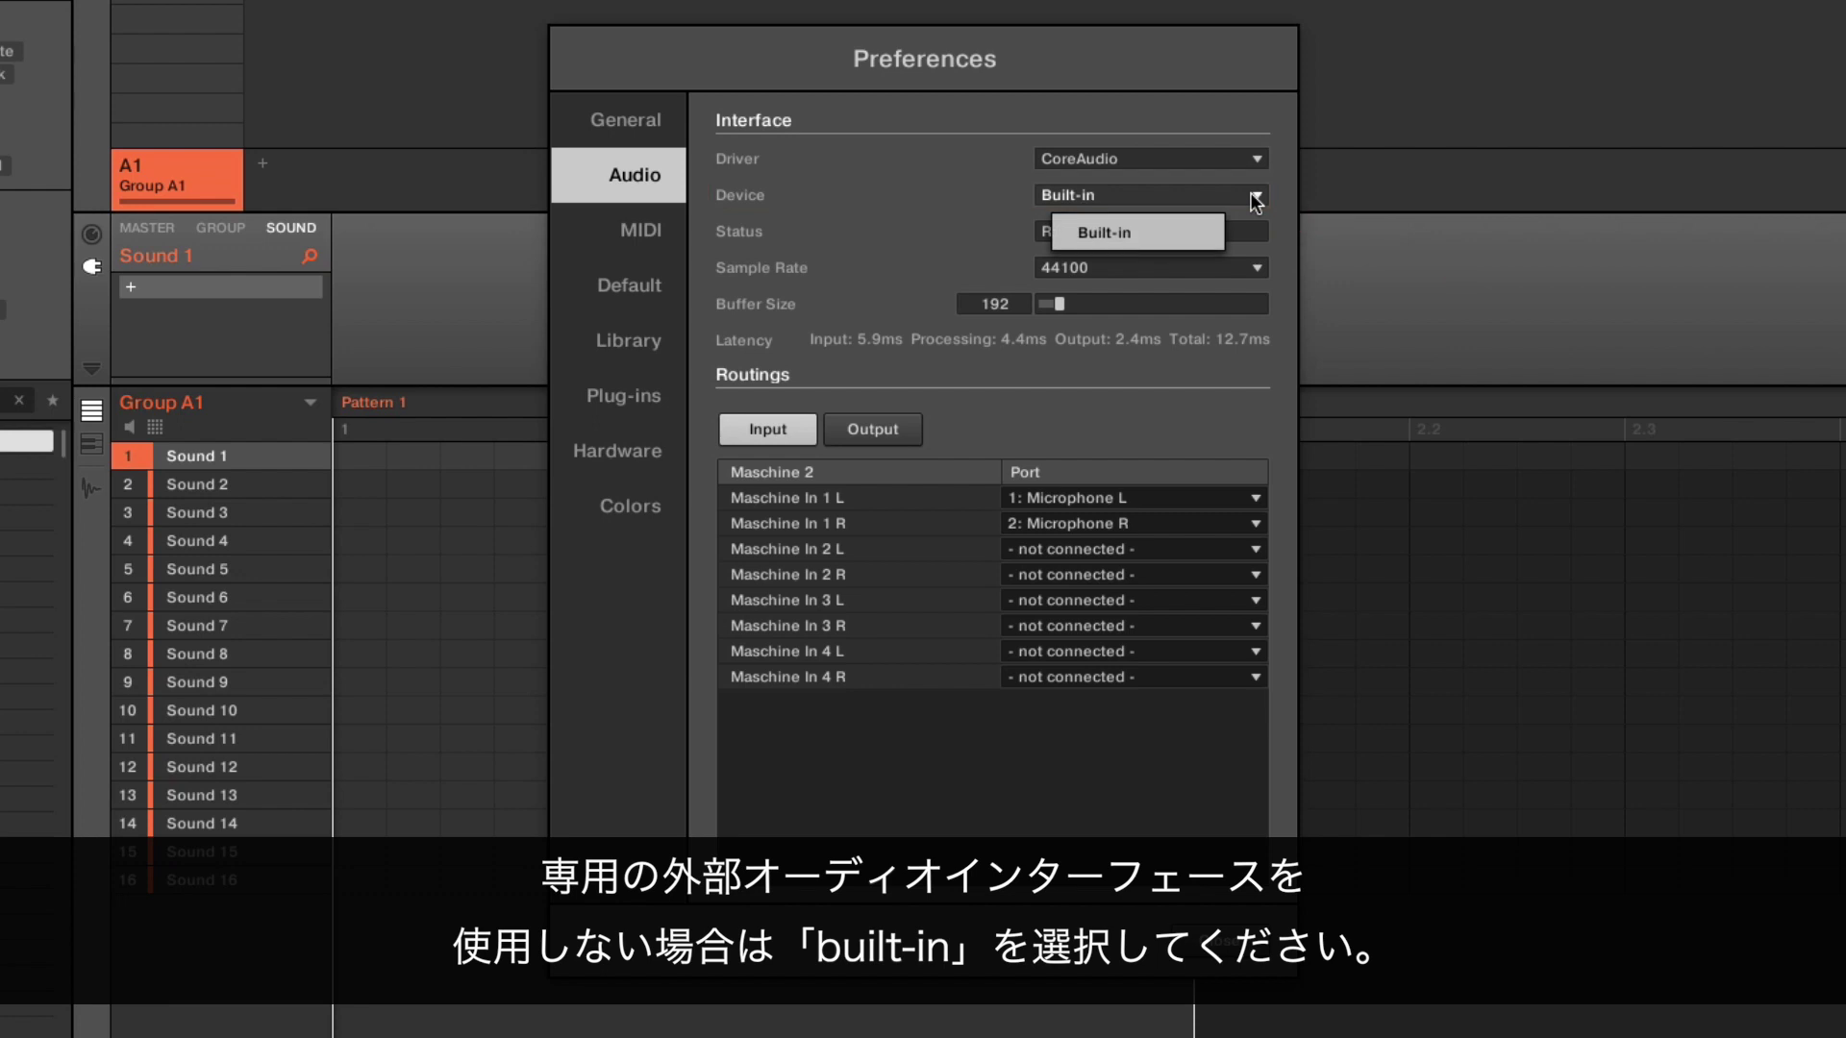
left_click(1199, 234)
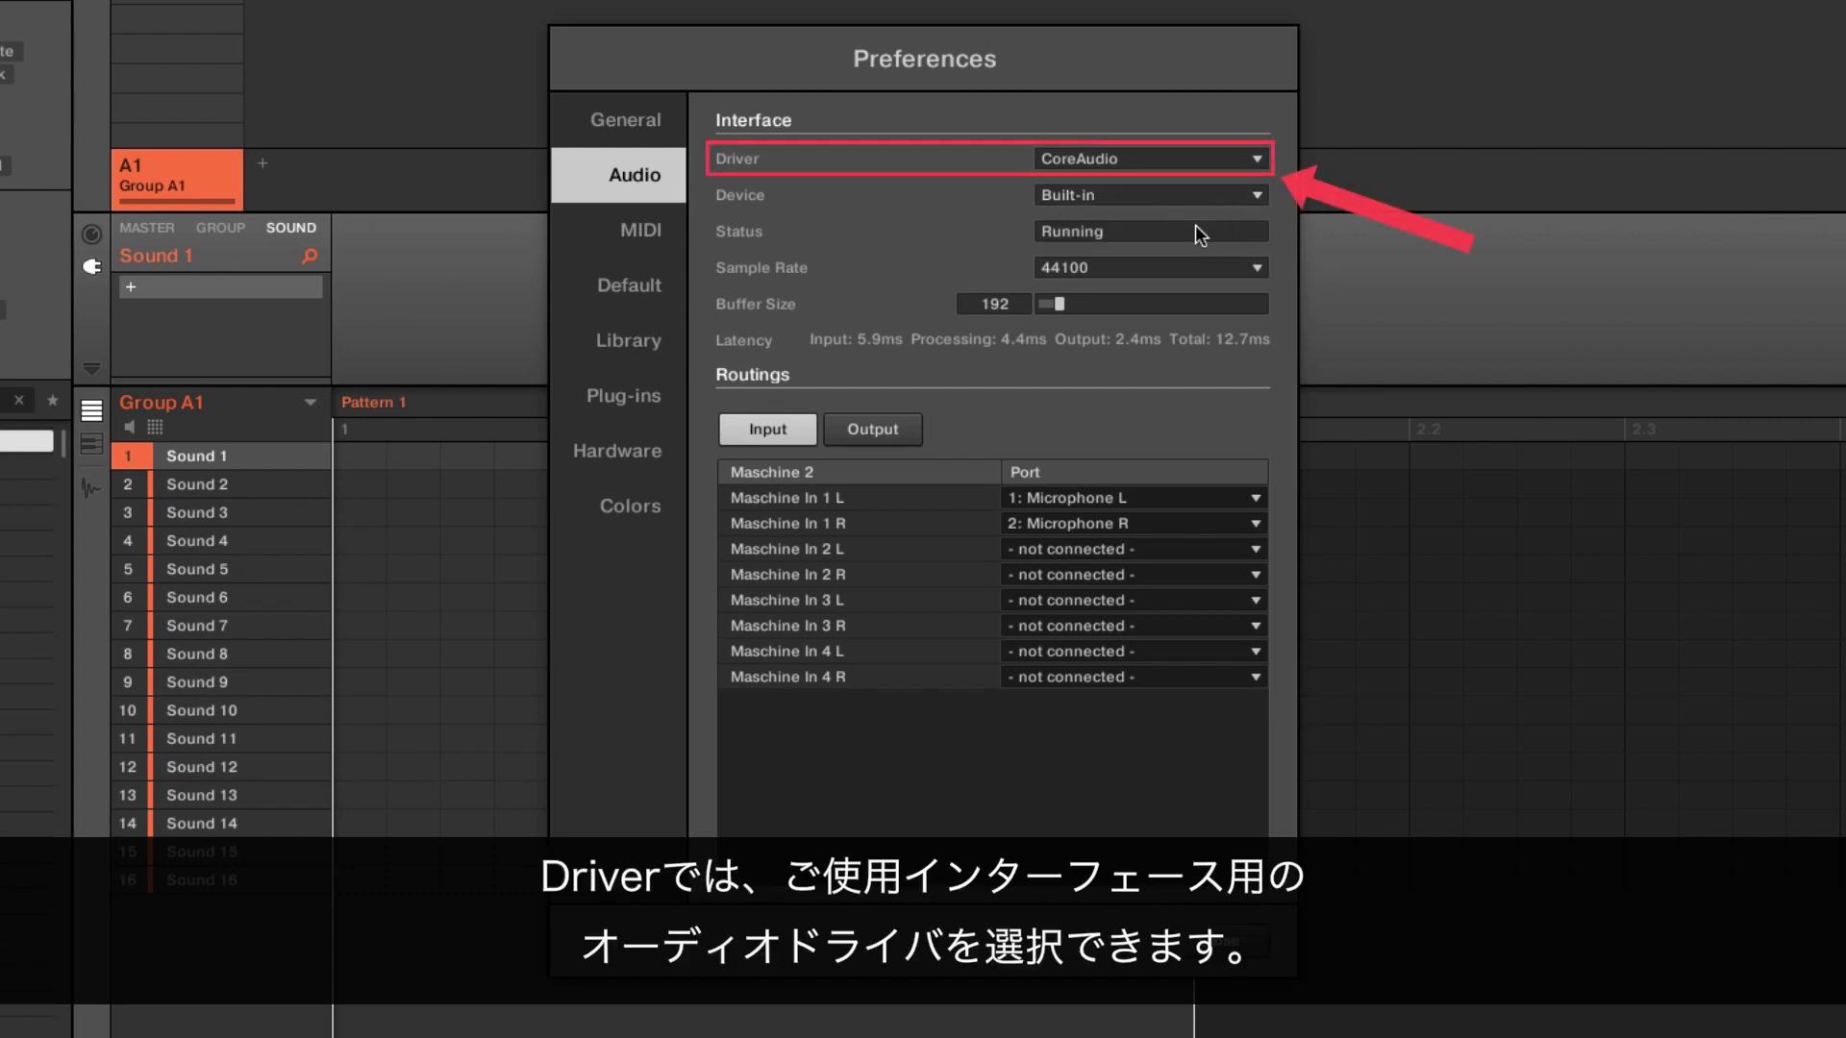
Keep CoreAudio as the Mac audio driver and choose ASIO on Windows
left_click(1257, 166)
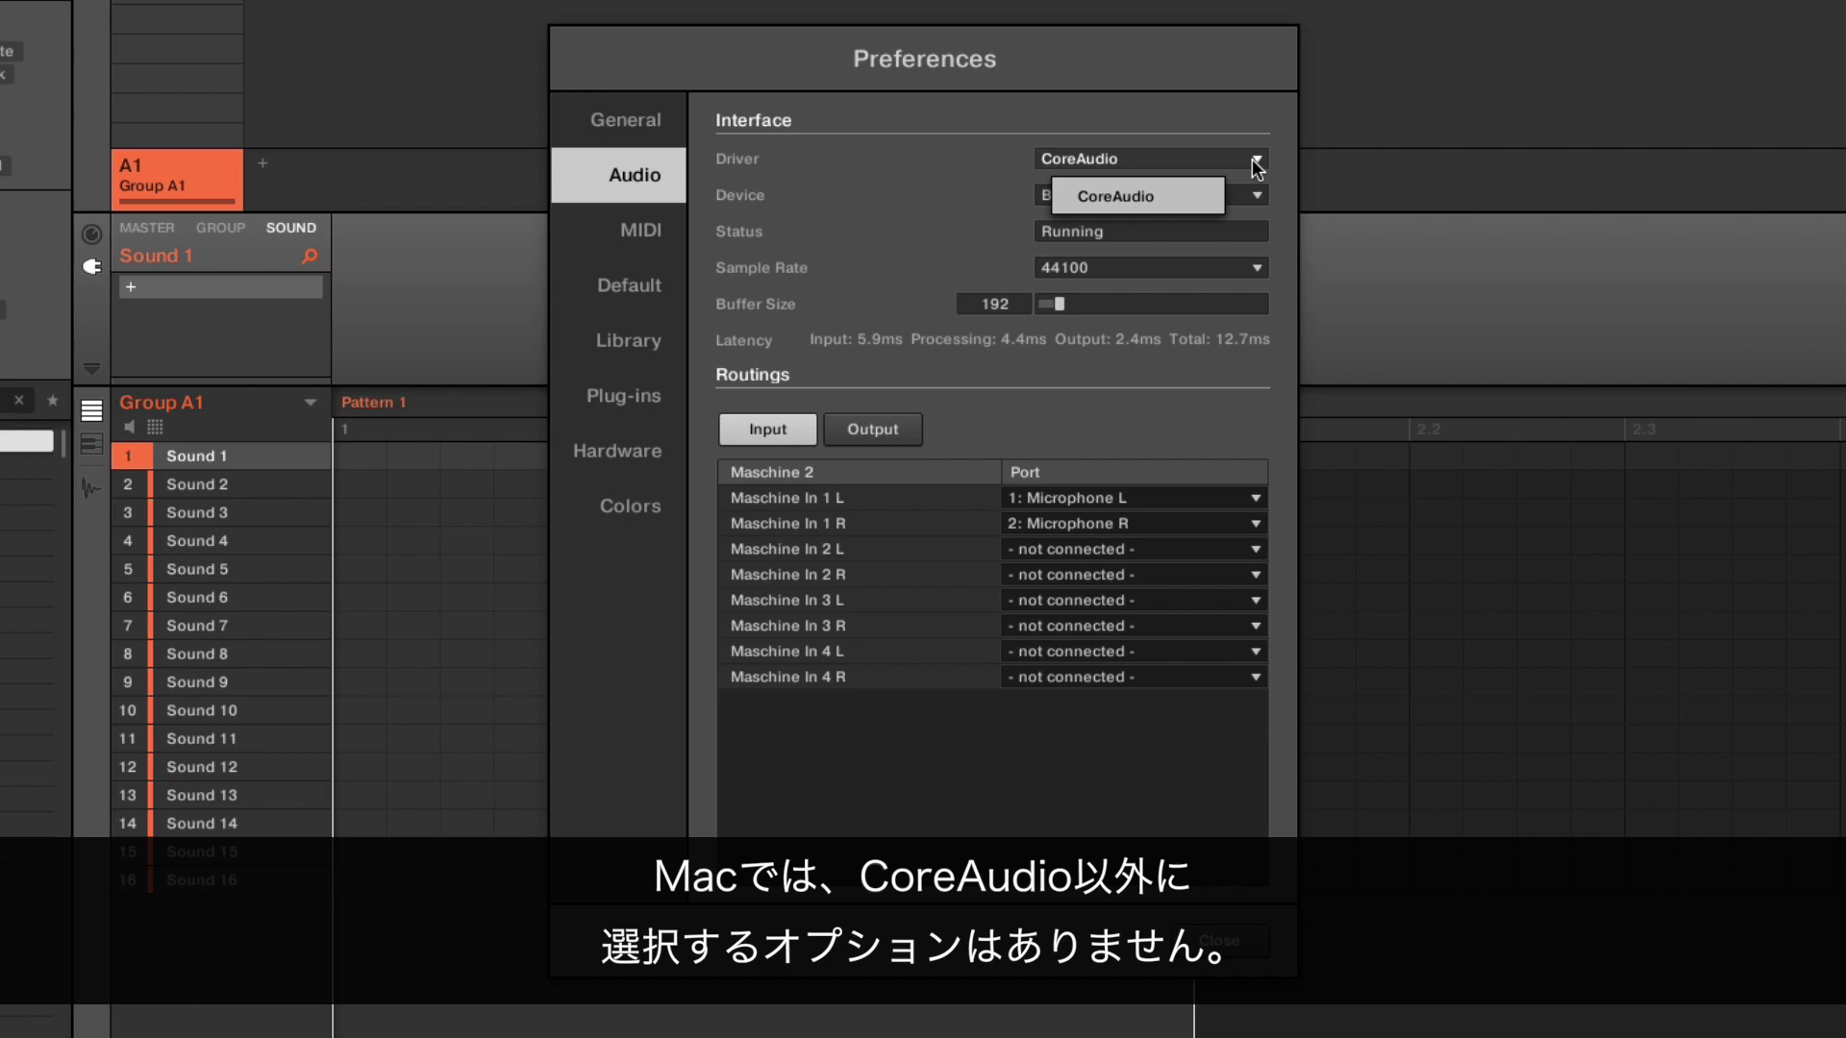
left_click(1169, 192)
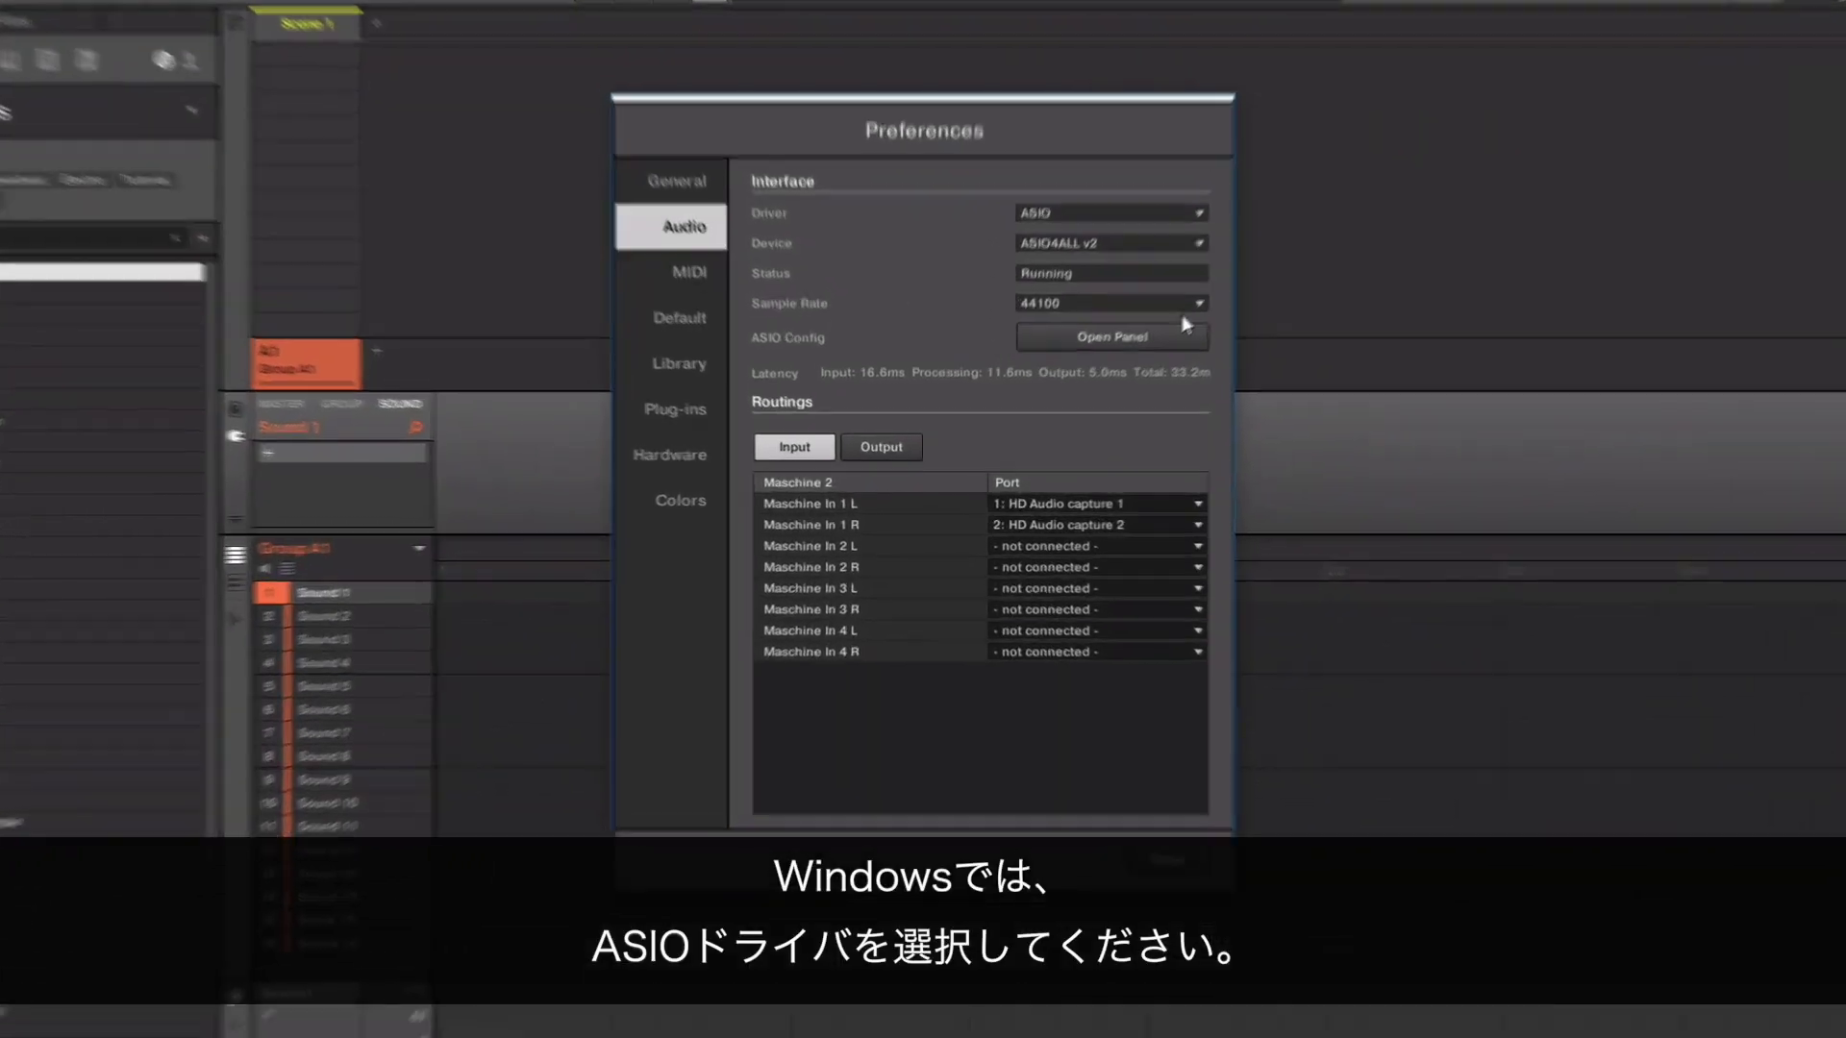
left_click(1231, 179)
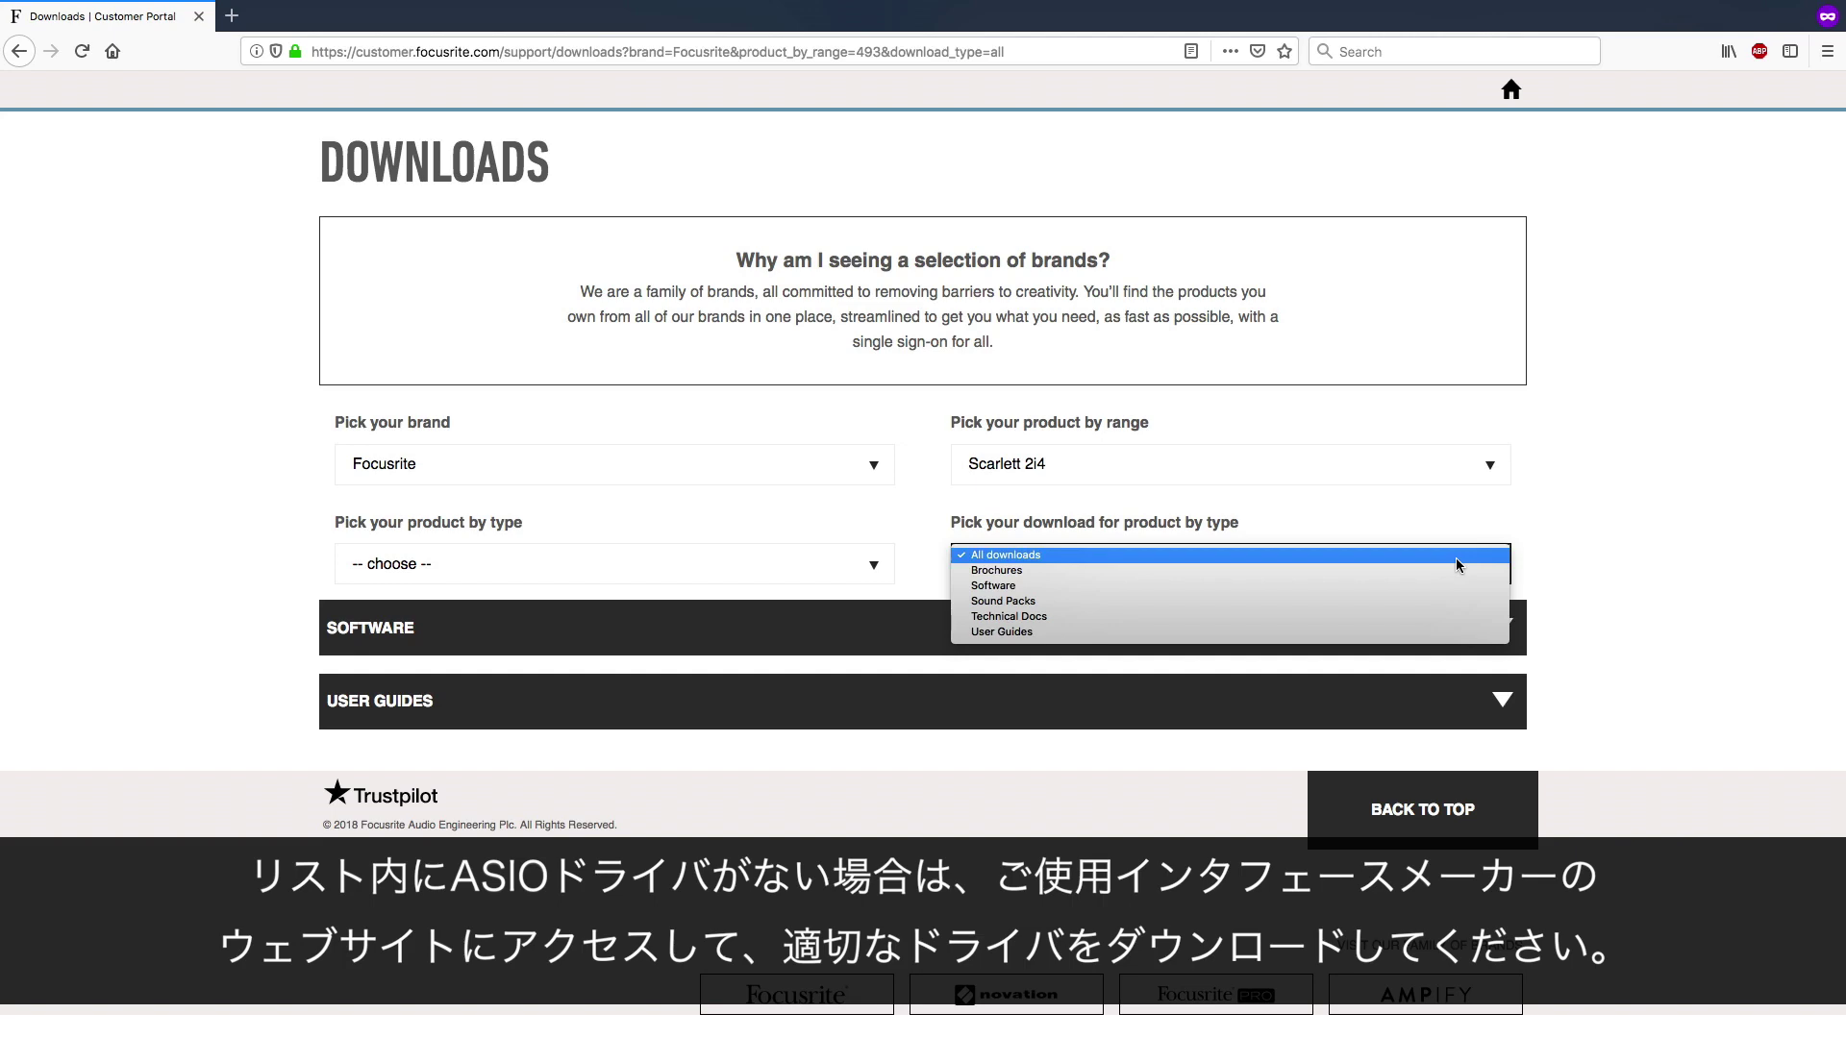
left_click(1487, 596)
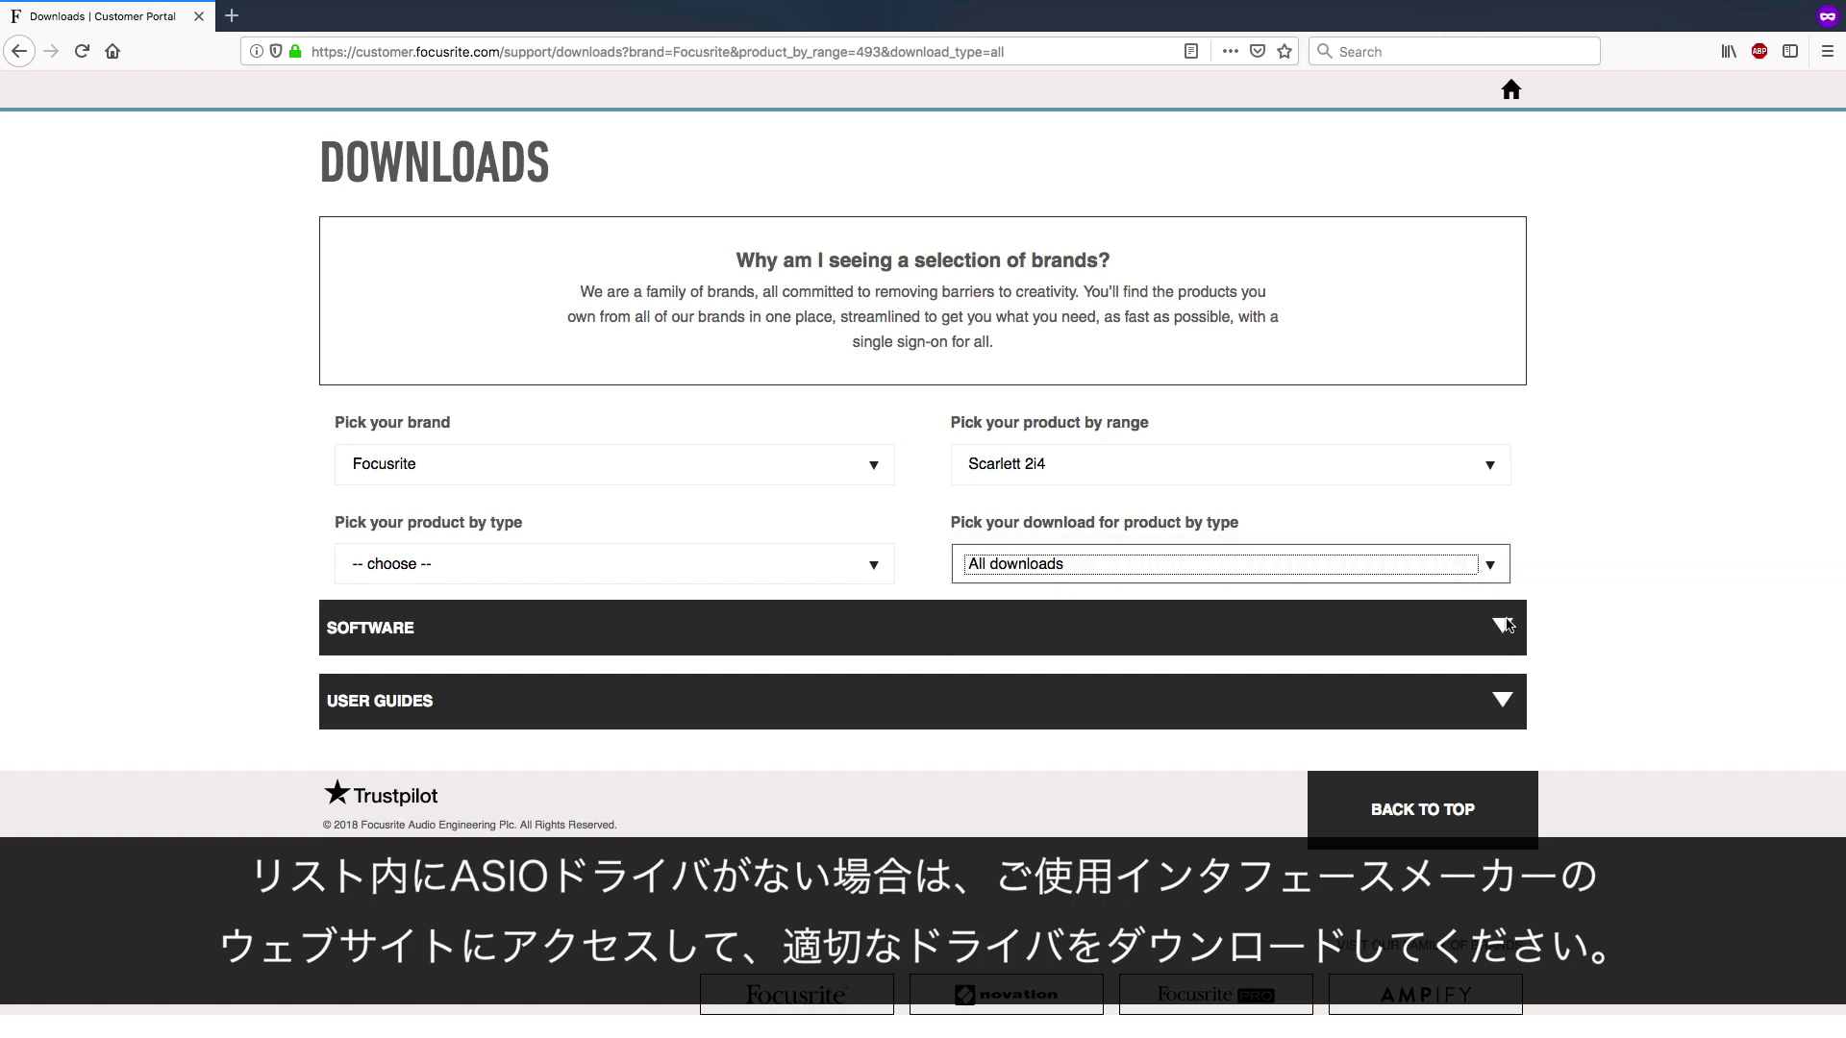
Expand the Scarlett 2i4 SOFTWARE downloads and scroll to the Focusrite USB ASIO driver
left_click(1505, 626)
scroll(1507, 626, "down", 4)
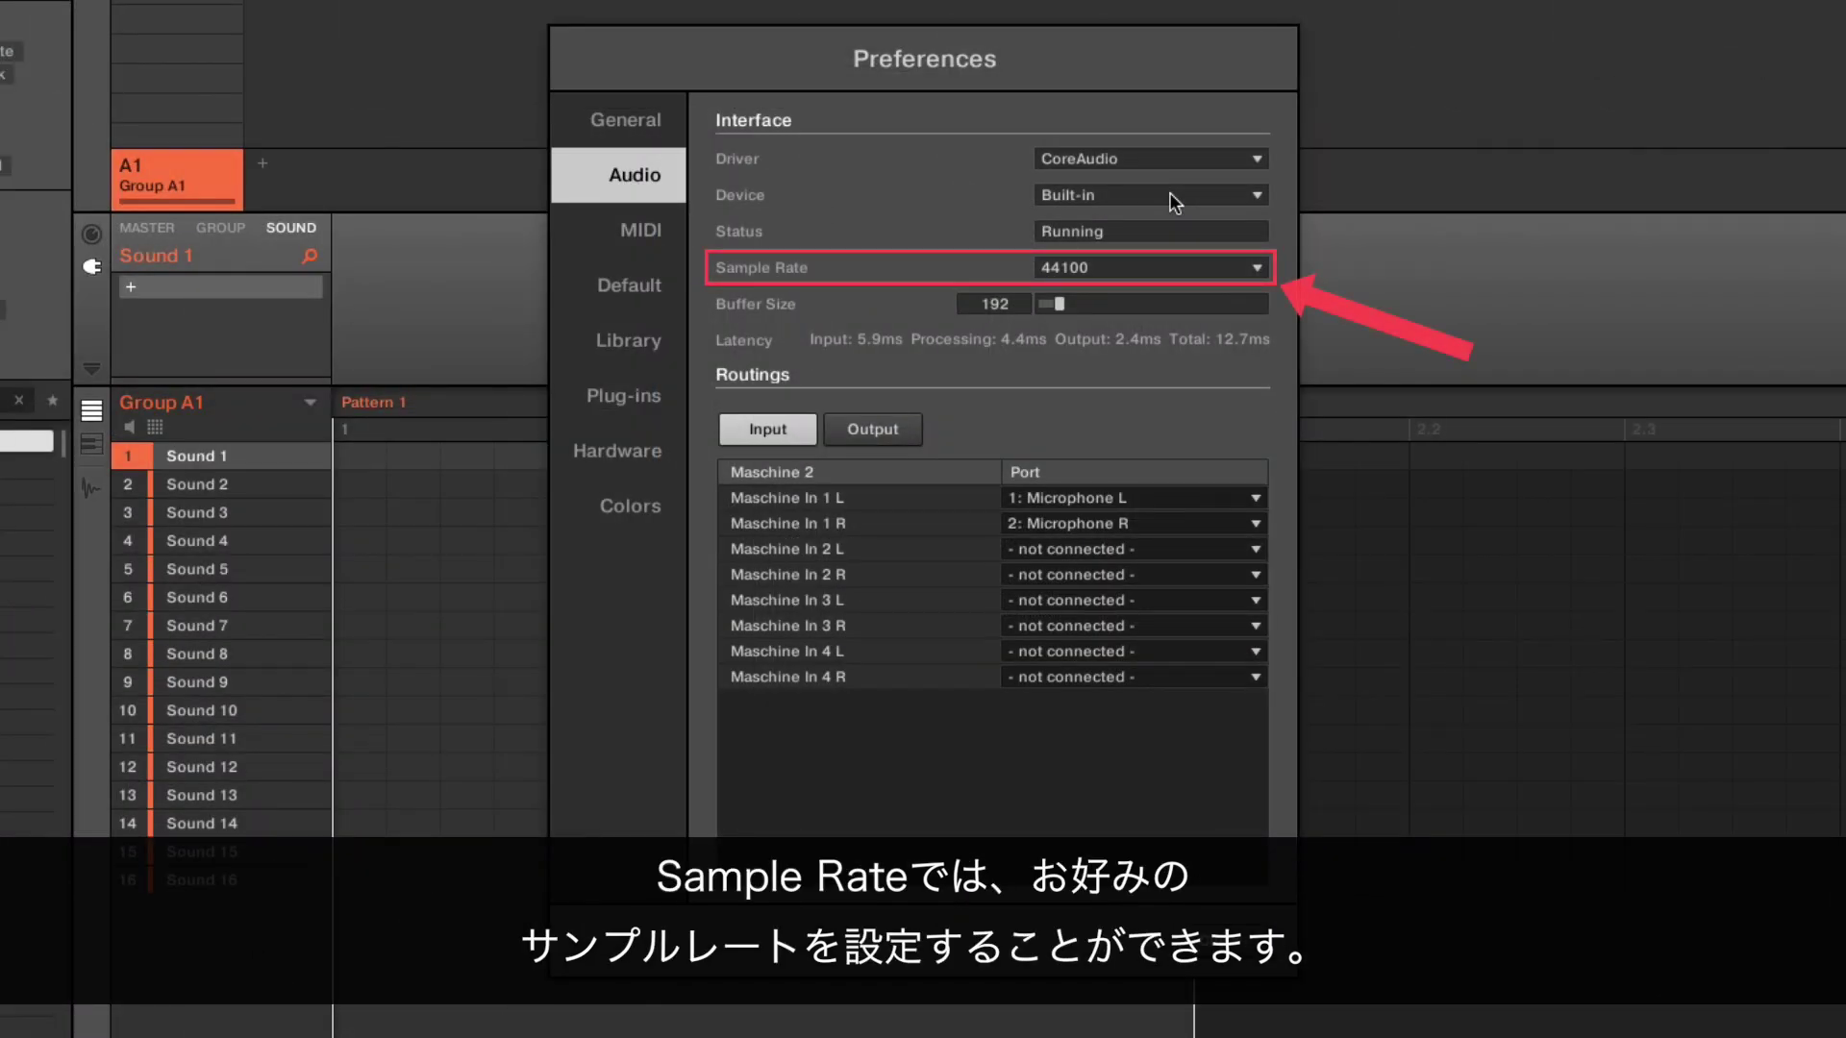
Review the 44100–96000 sample rates and keep 44100 selected
left_click(1245, 268)
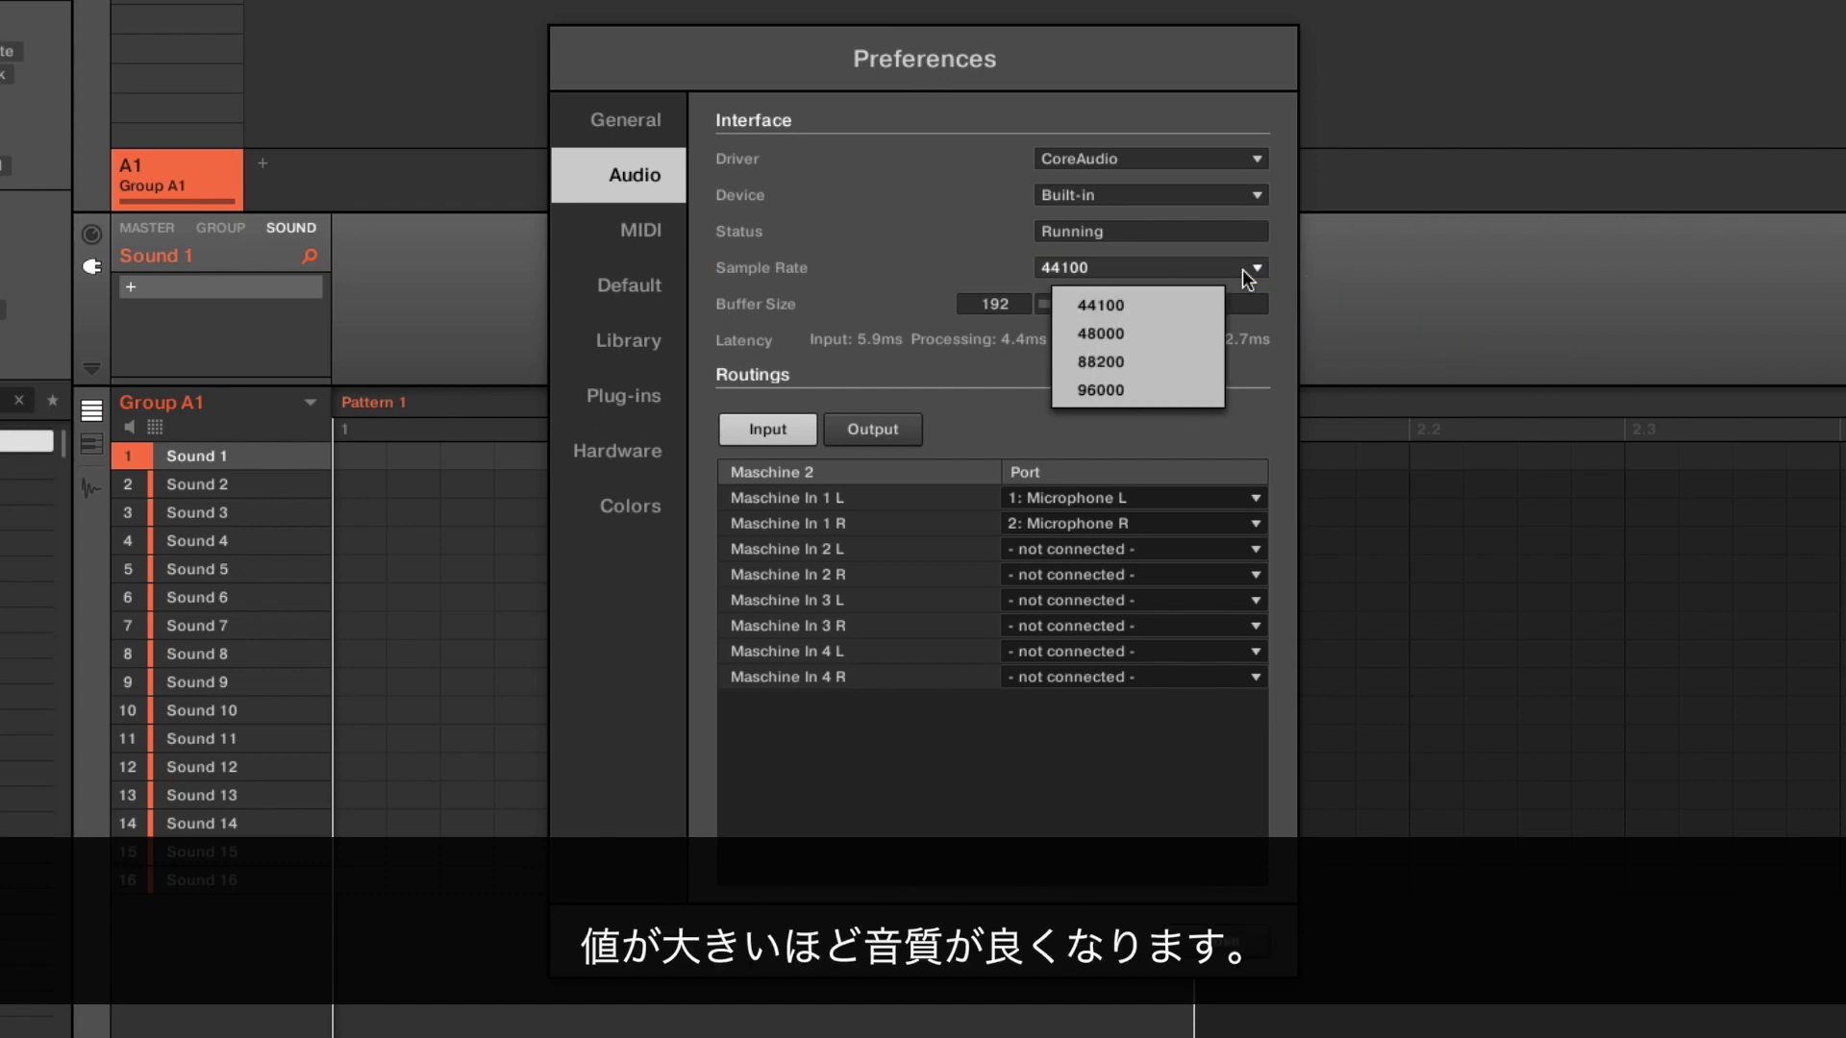
left_click(1180, 304)
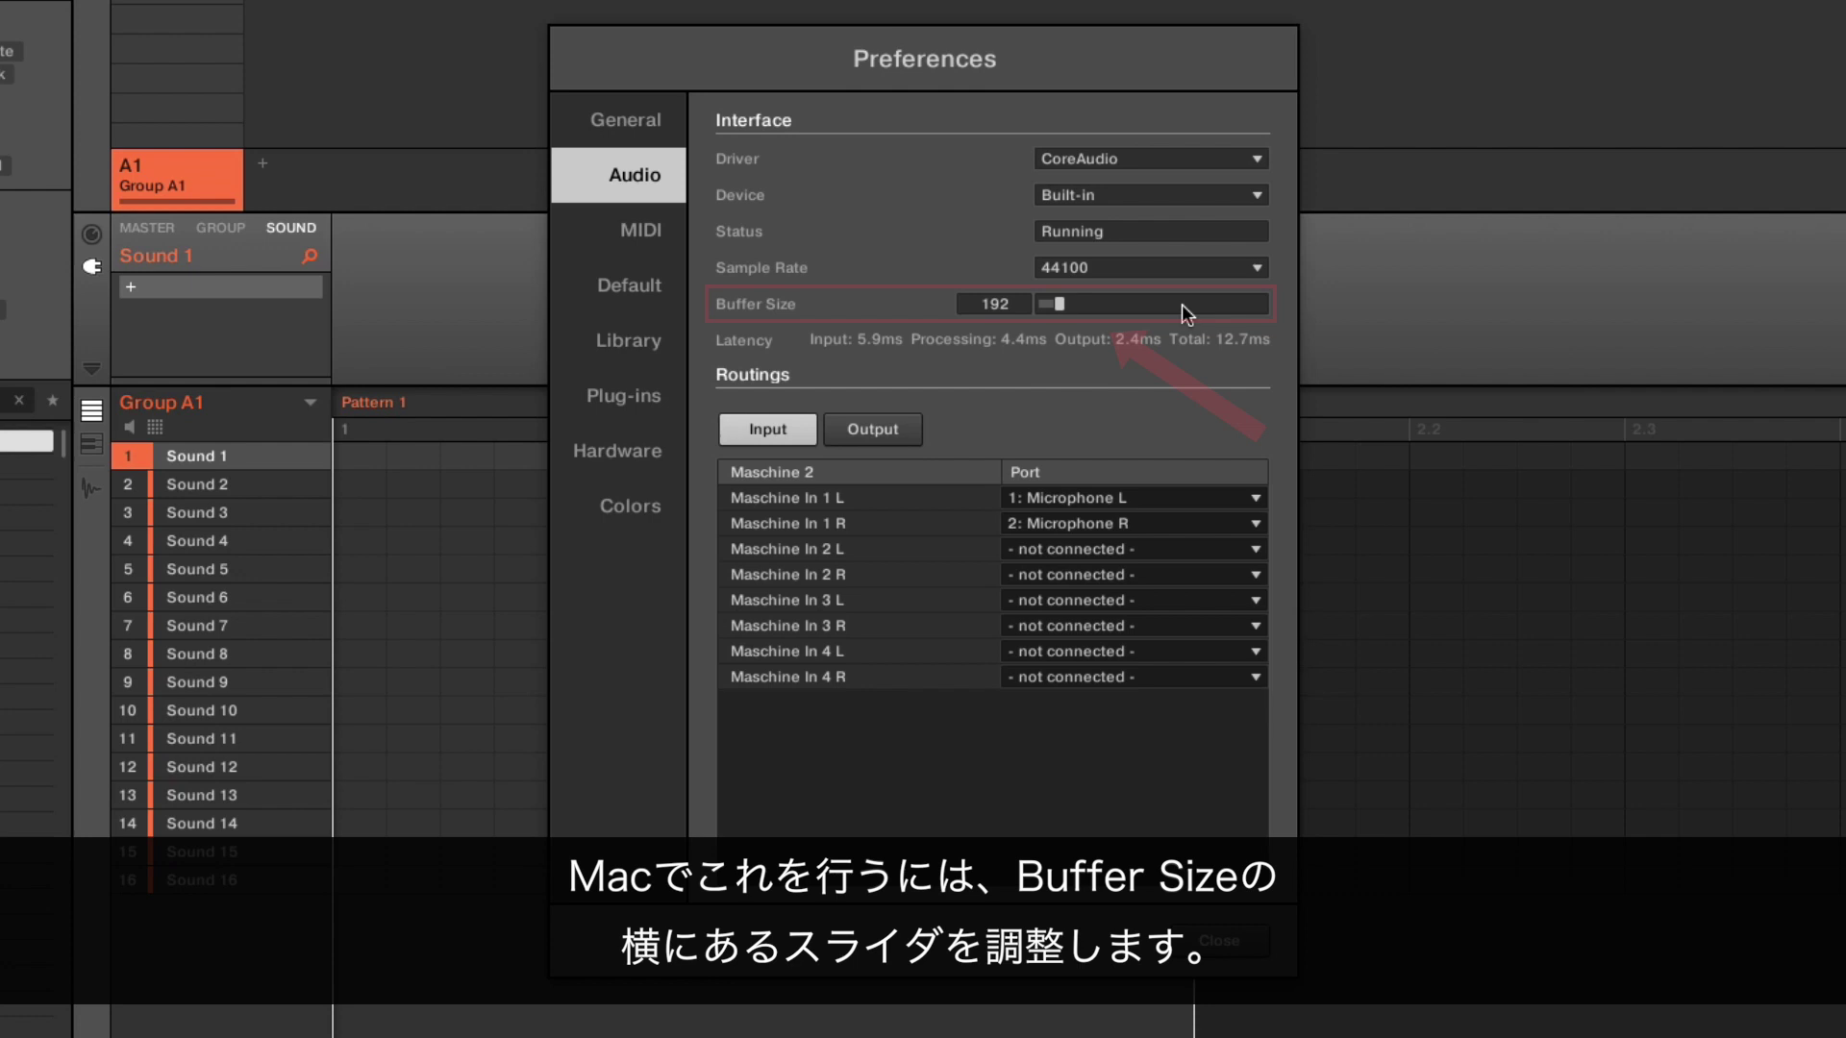
Drag the Buffer Size slider from 192 up to 544
left_click_drag(1064, 304, 1100, 304)
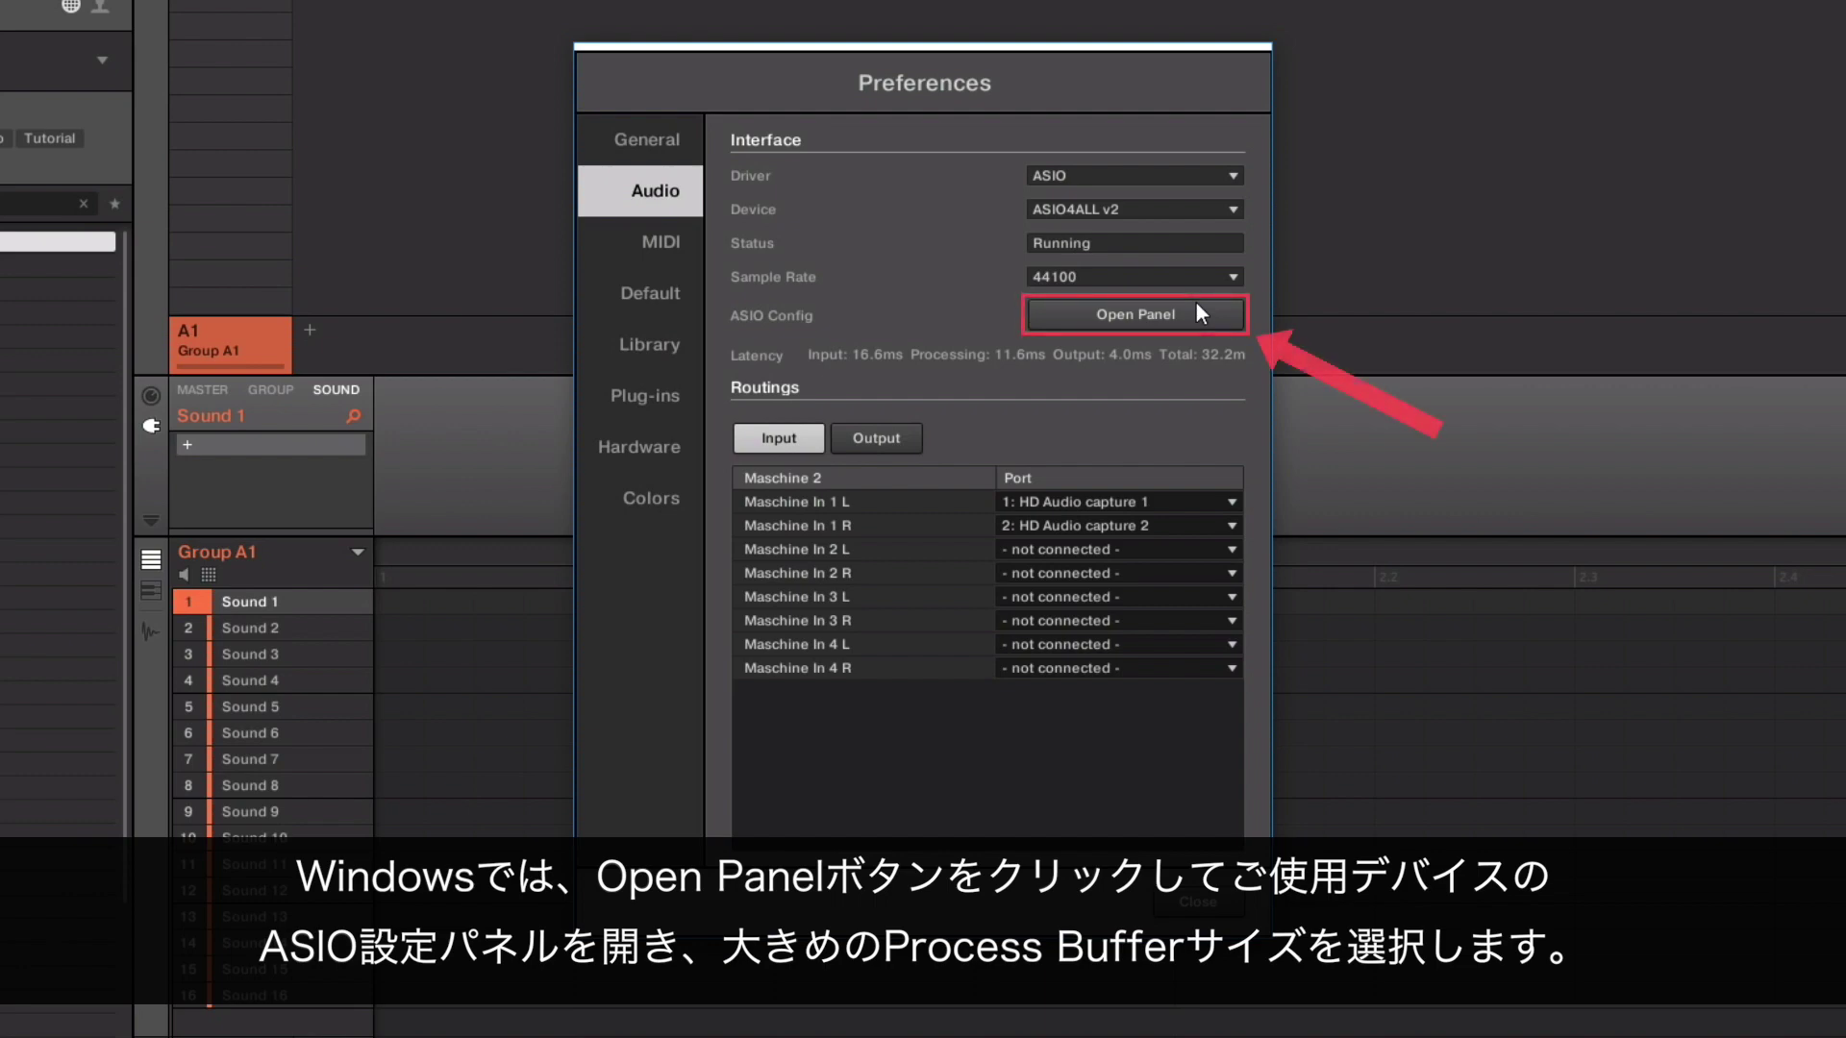
In the ASIO4ALL configuration panel, set the ASIO buffer size to 512 samples
left_click(1110, 309)
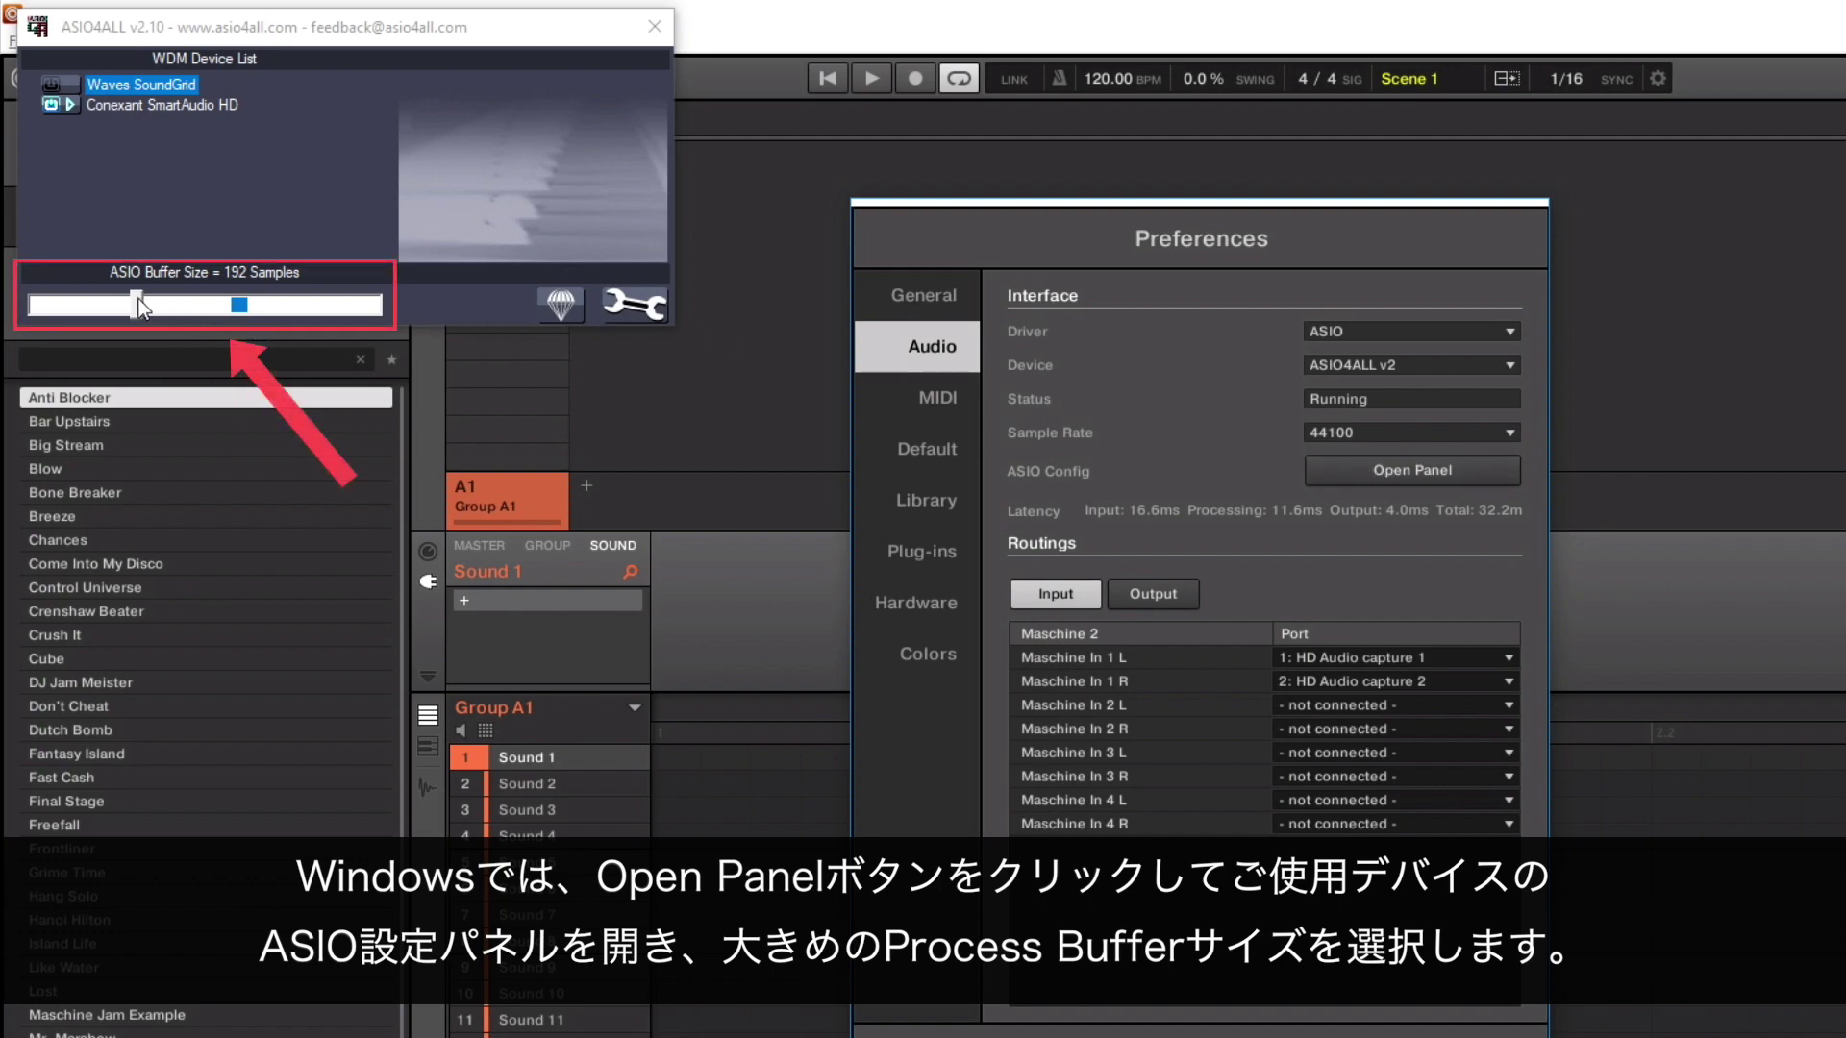
left_click_drag(138, 298, 245, 310)
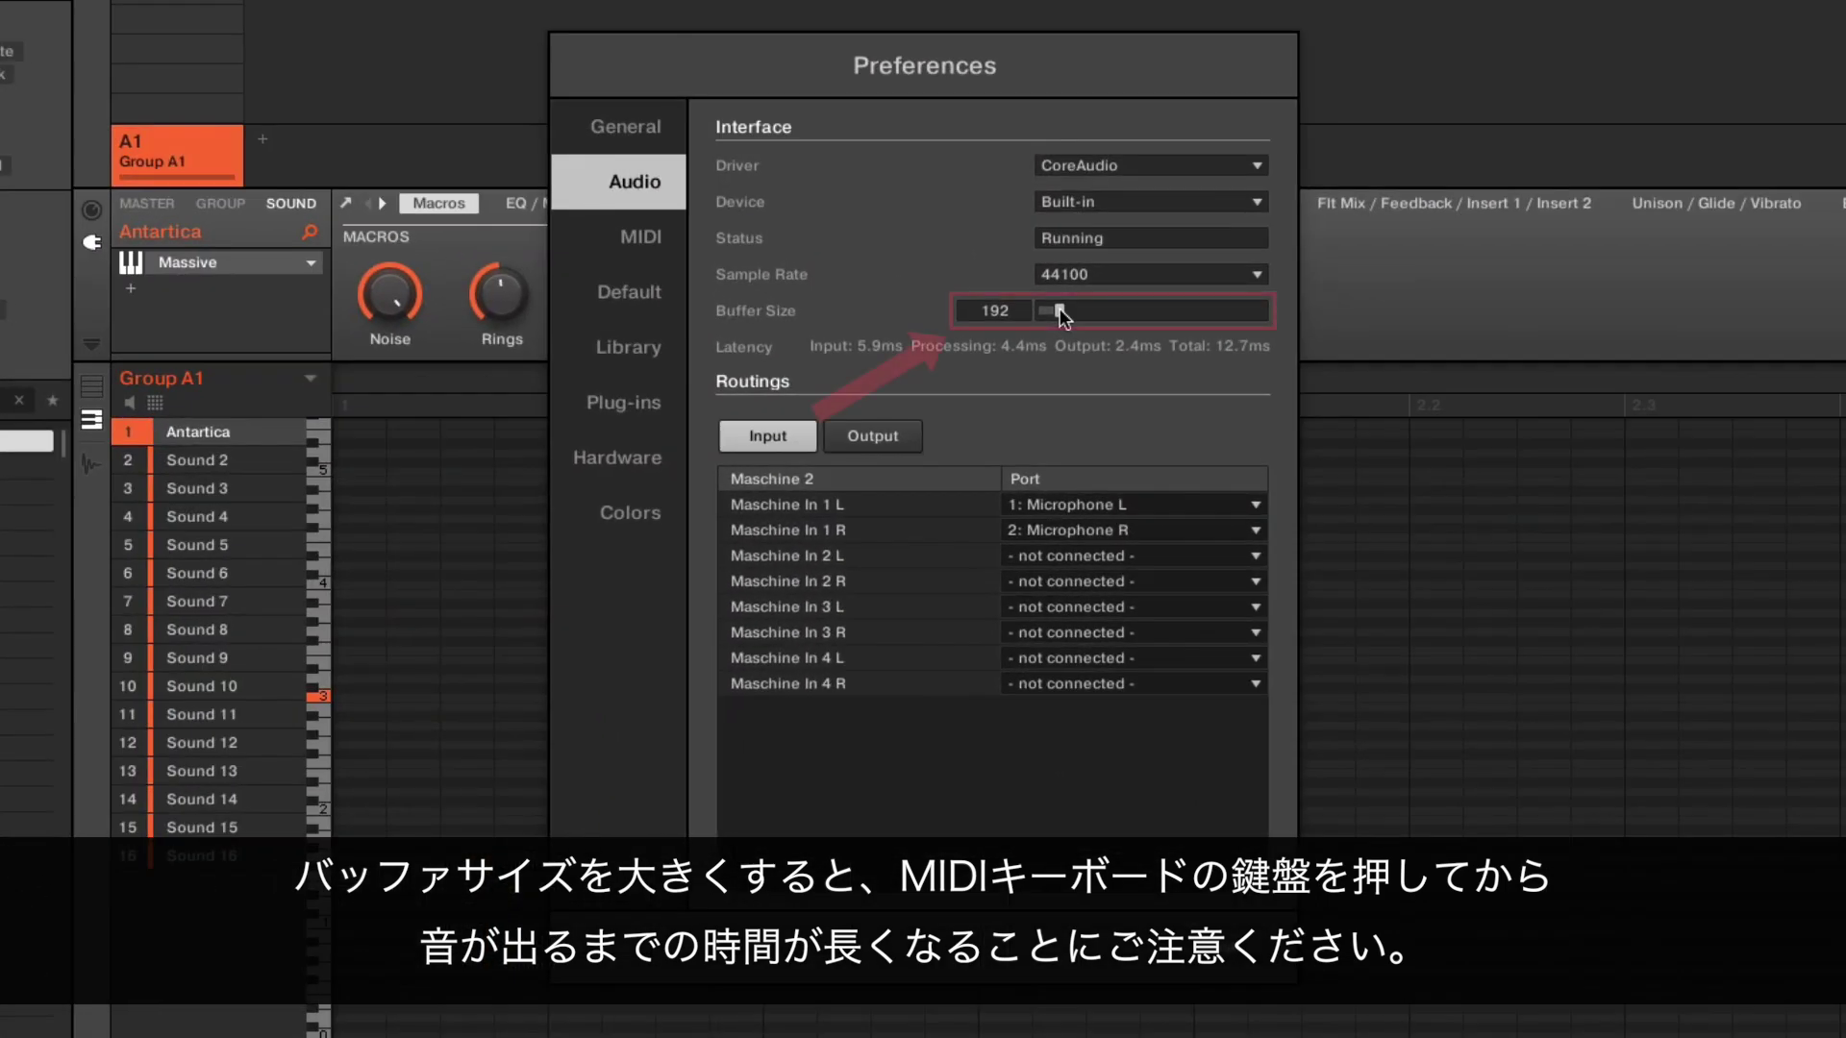
Raise the buffer size from 192 to 256, then bring up the MIDI preferences
left_click_drag(1067, 315, 1073, 317)
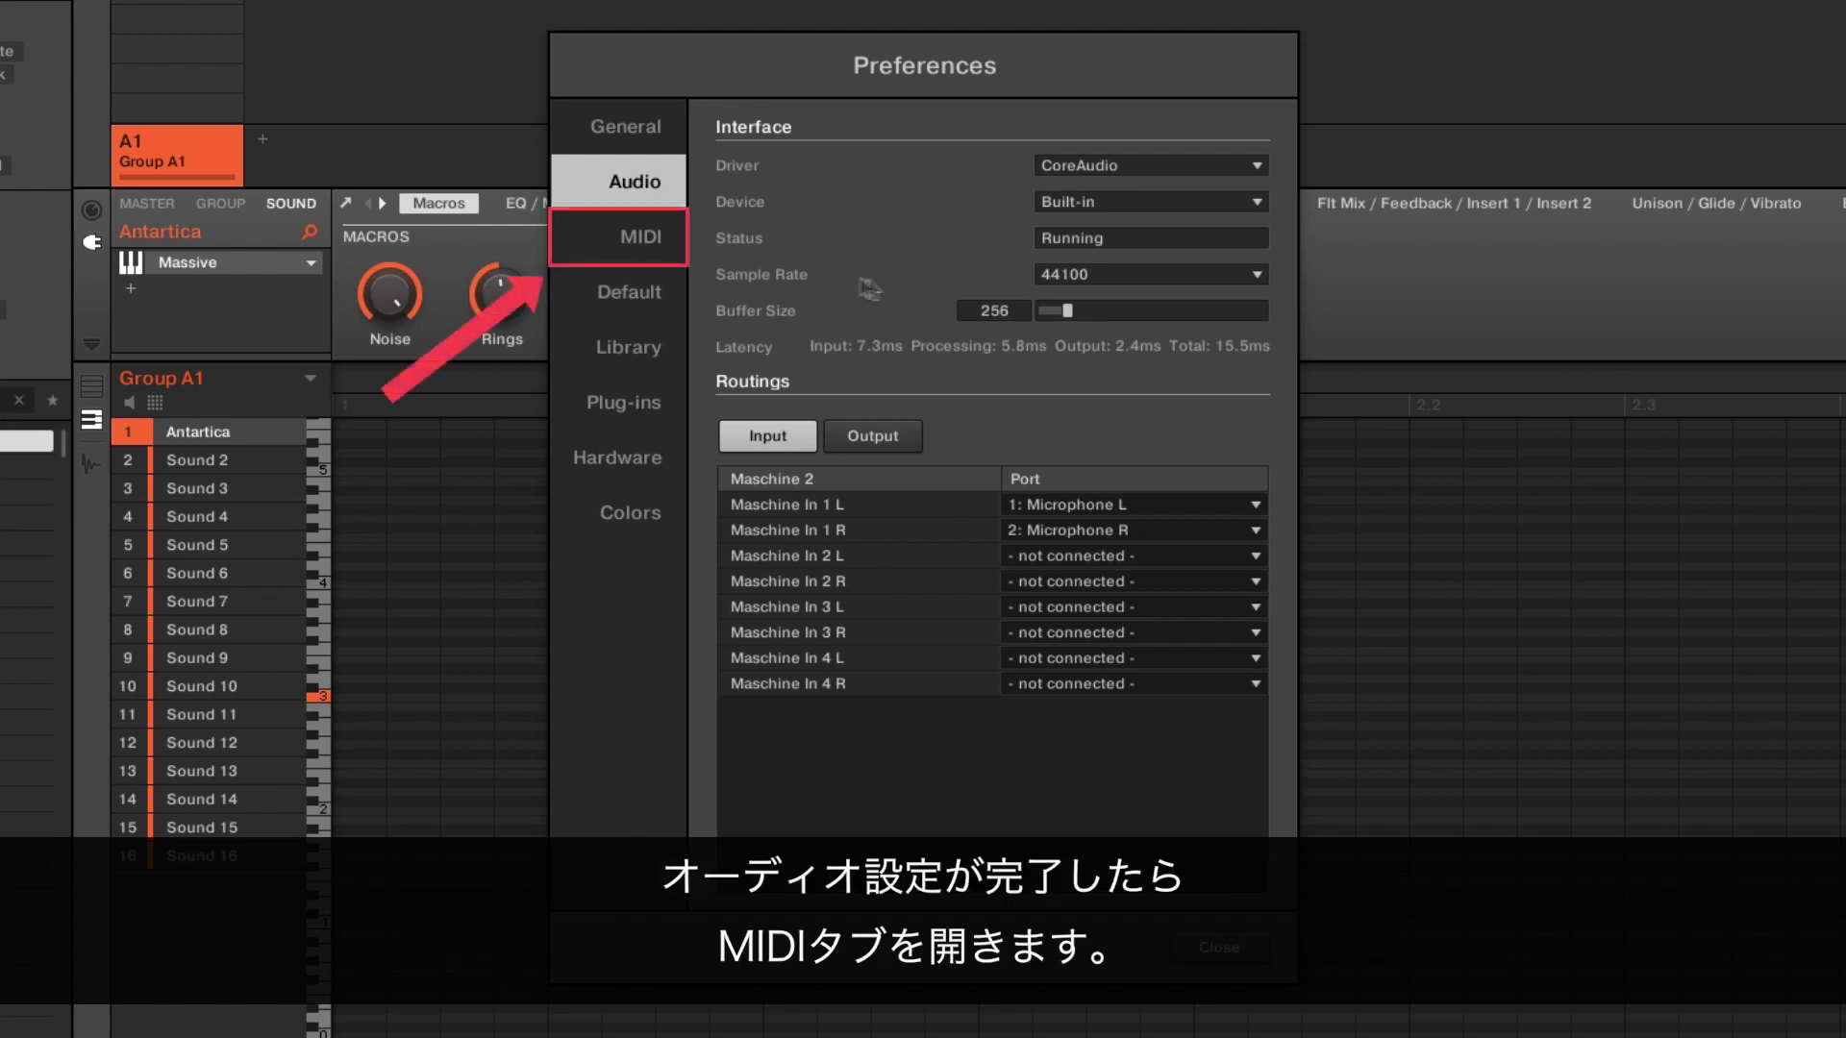
left_click(644, 248)
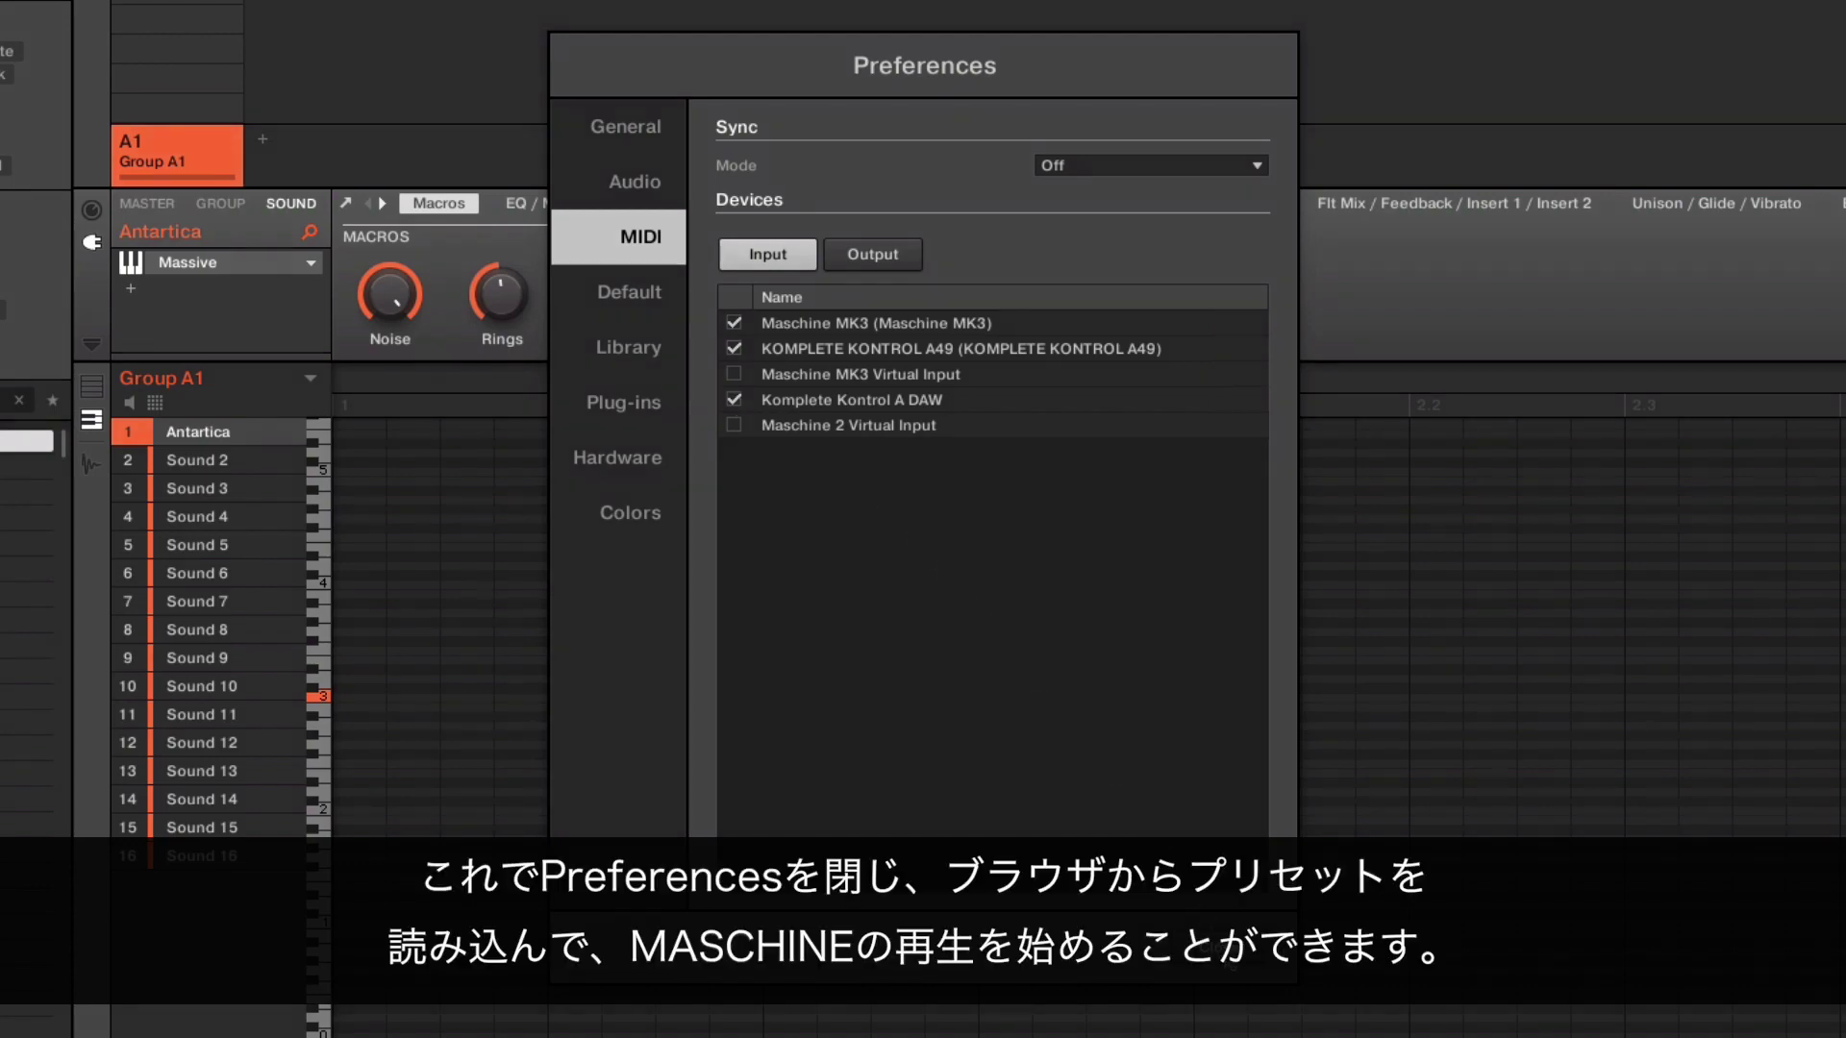
Close Preferences and load Massive's Synth Pad preset Antartica into Sound 1
key("Escape")
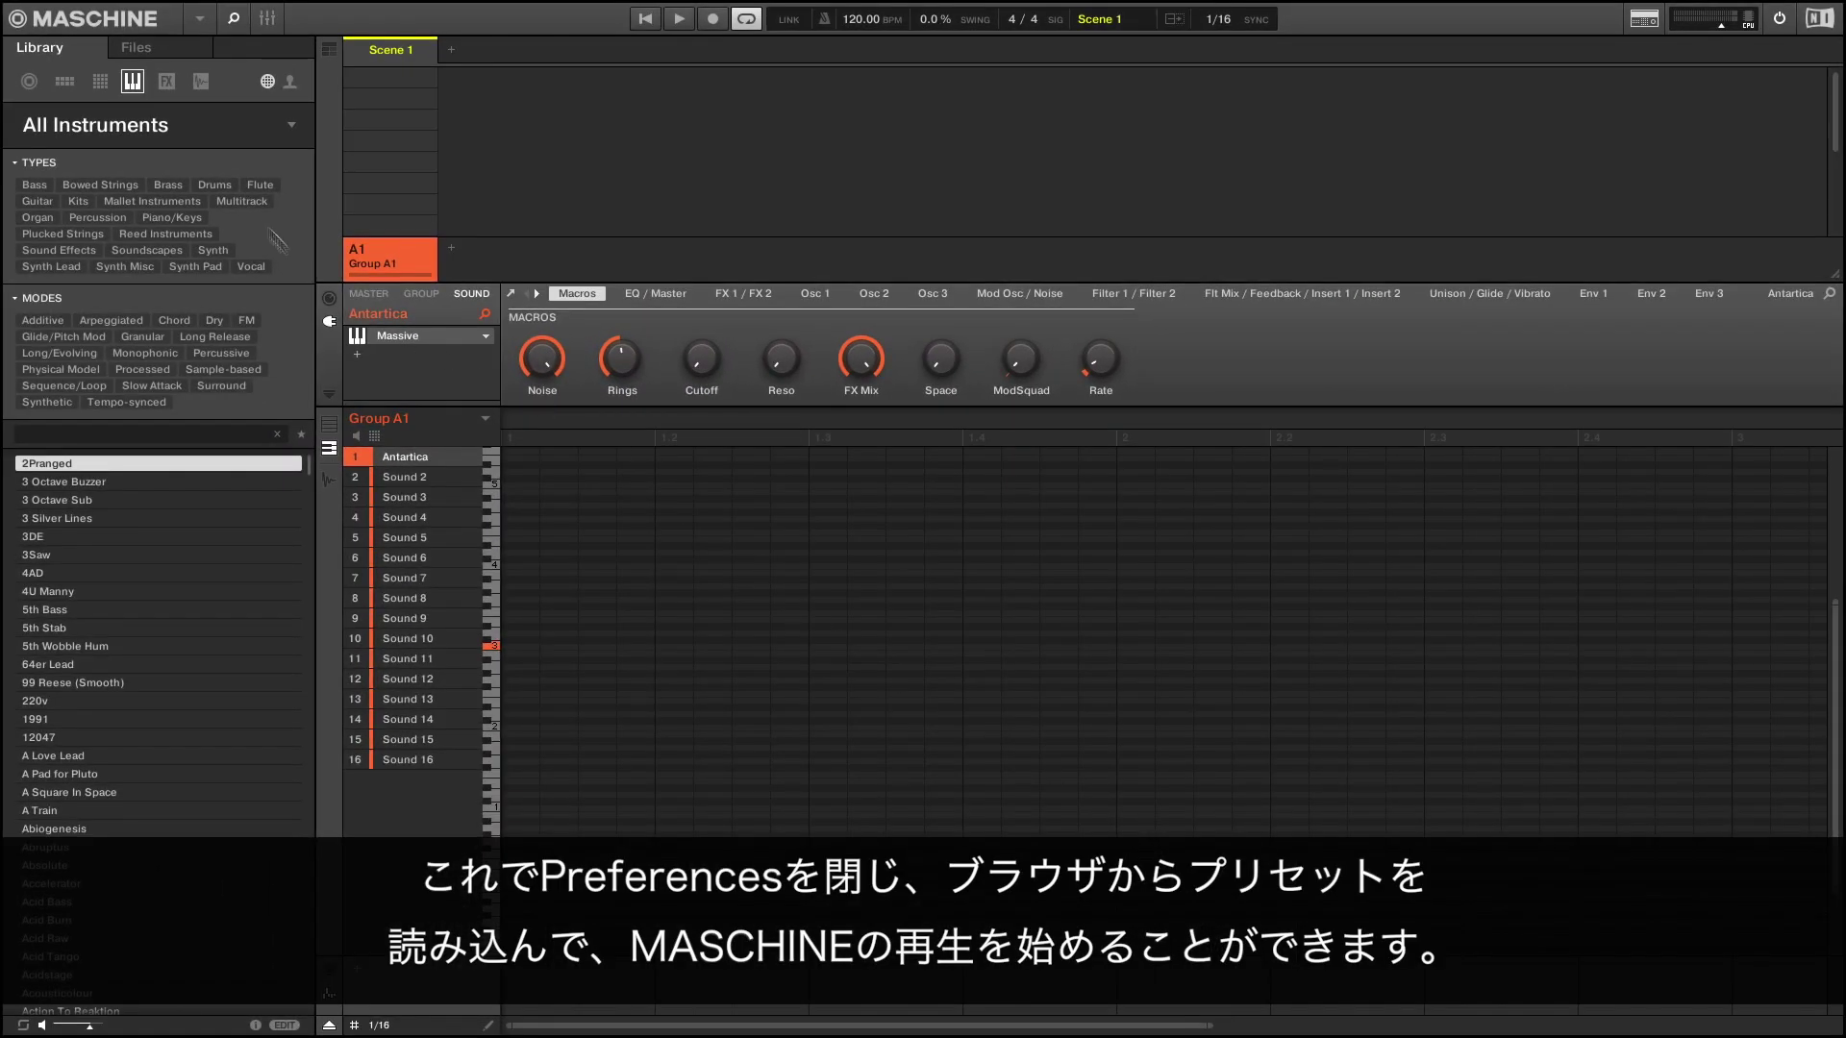
left_click(188, 133)
left_click(87, 524)
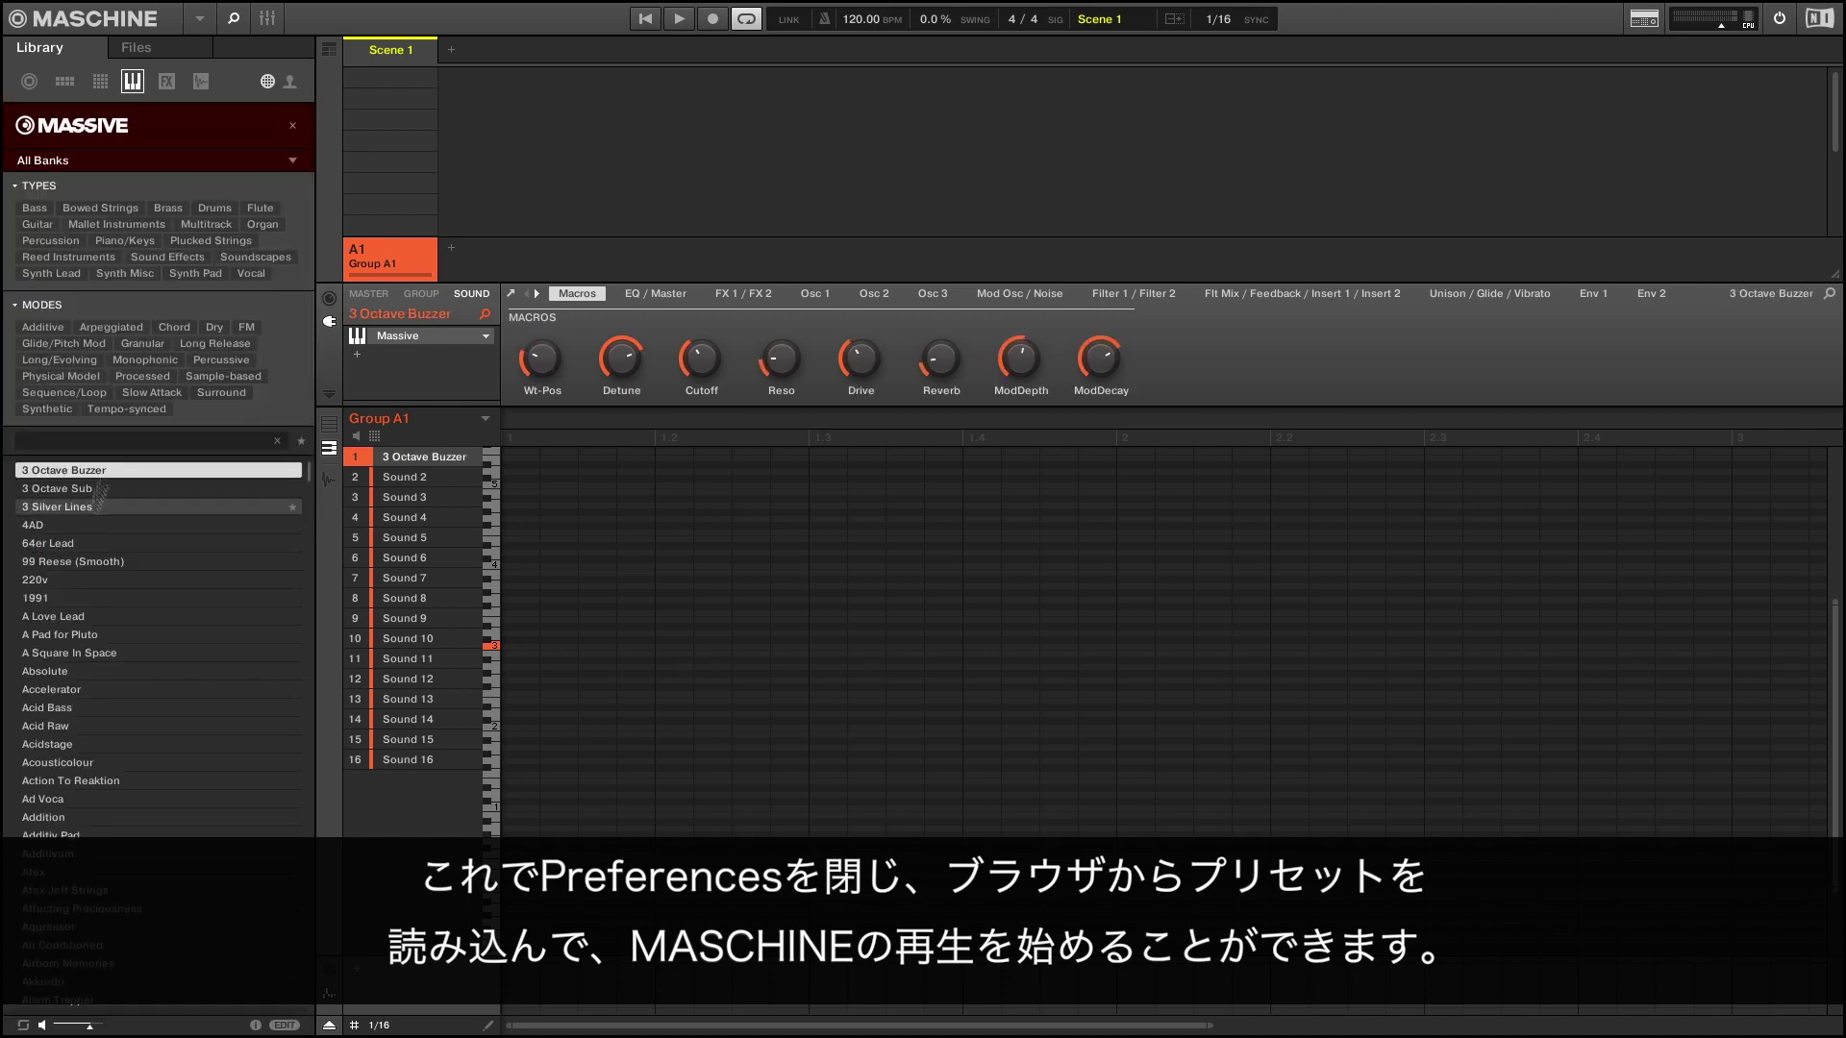
left_click(195, 274)
left_click(77, 695)
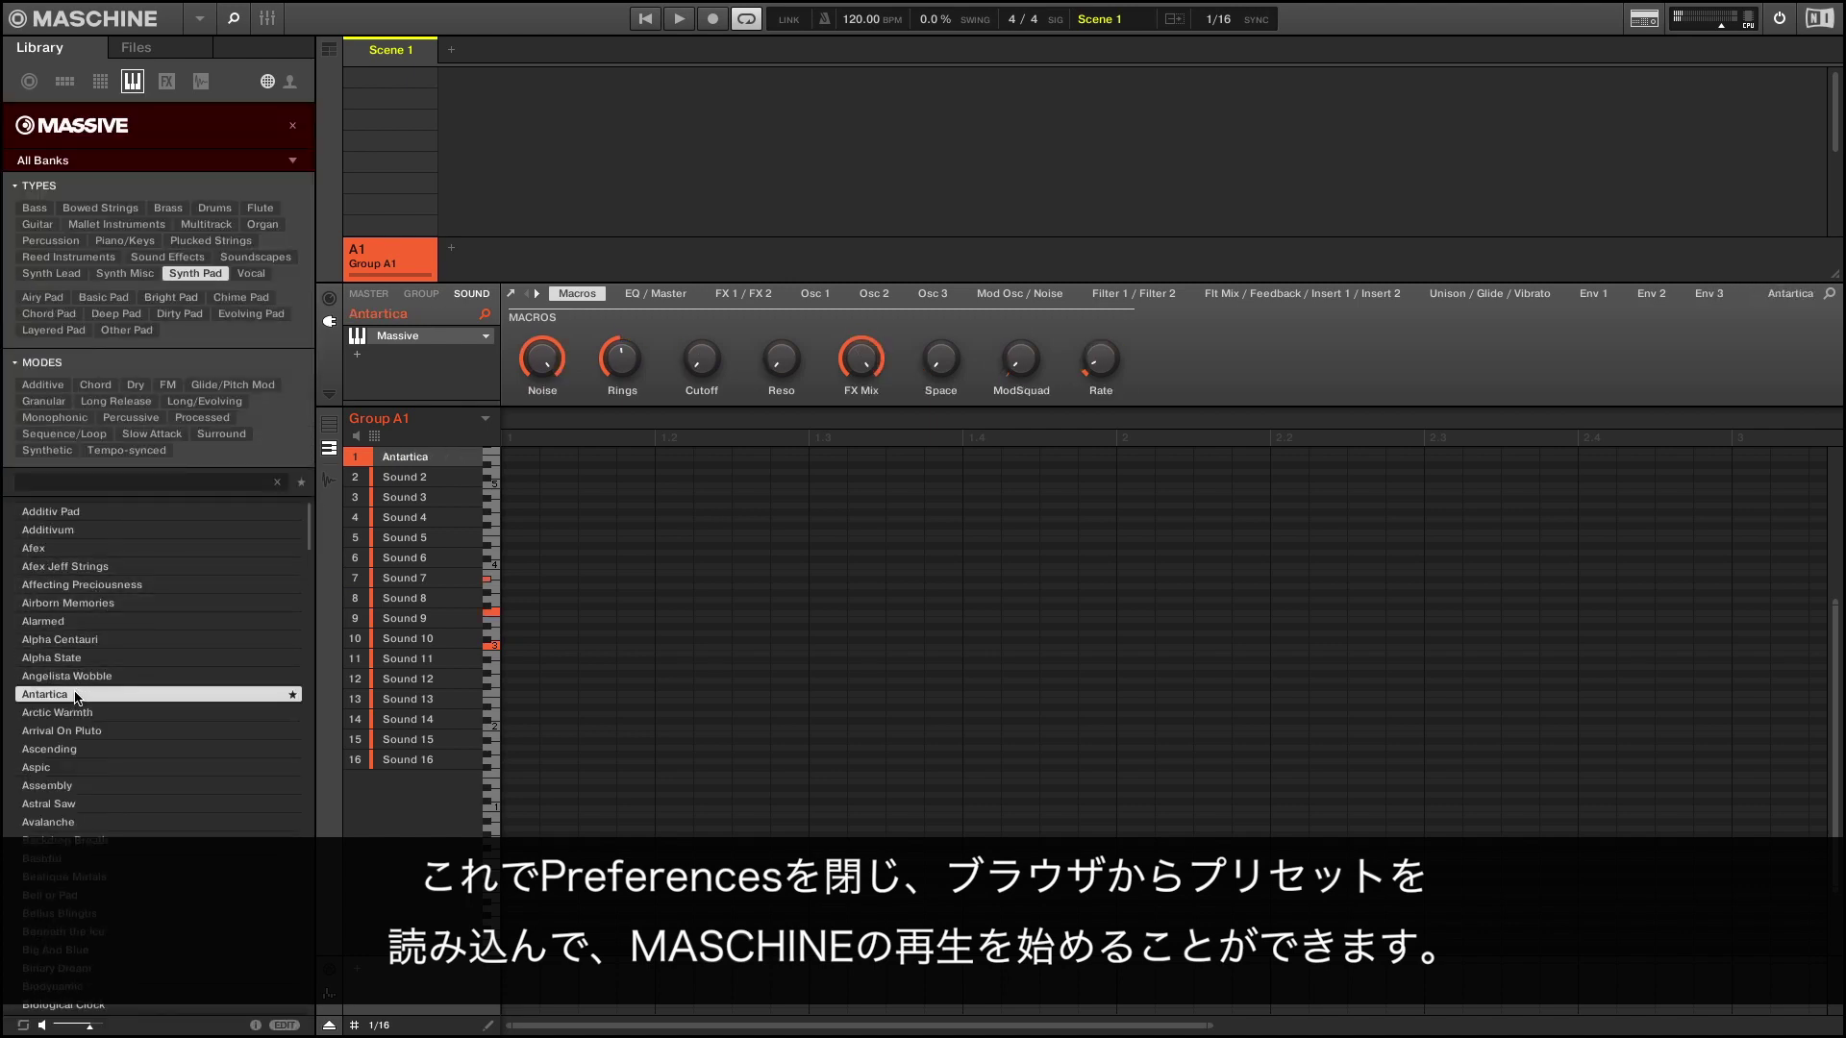